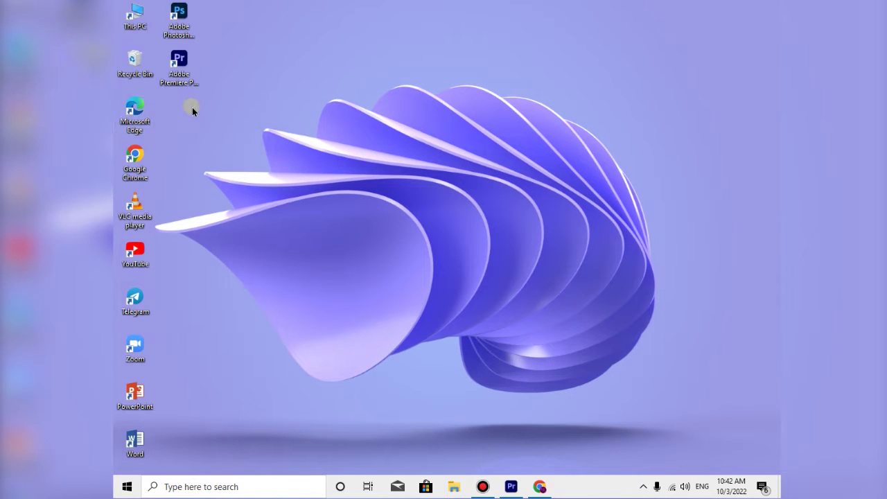
- Switch to Chrome, search Google for mixkit and open the mixkit.co home page from the results
drag(192, 107, 155, 155)
click(541, 487)
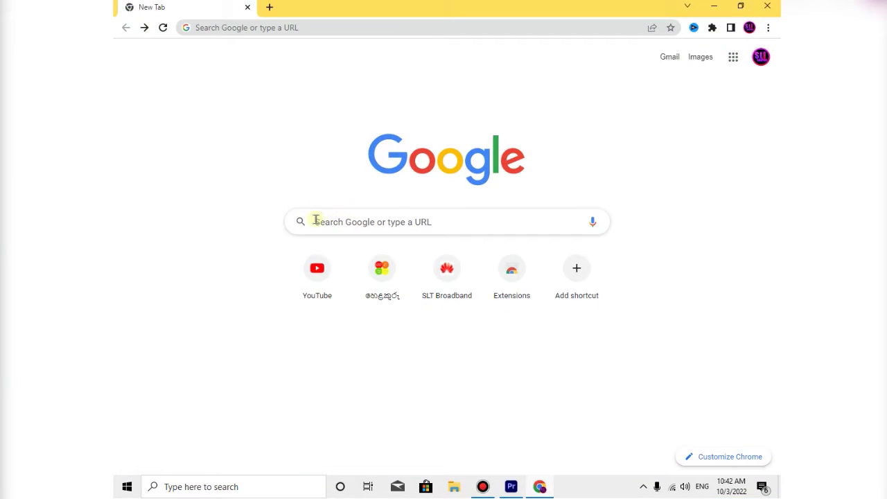
click(346, 221)
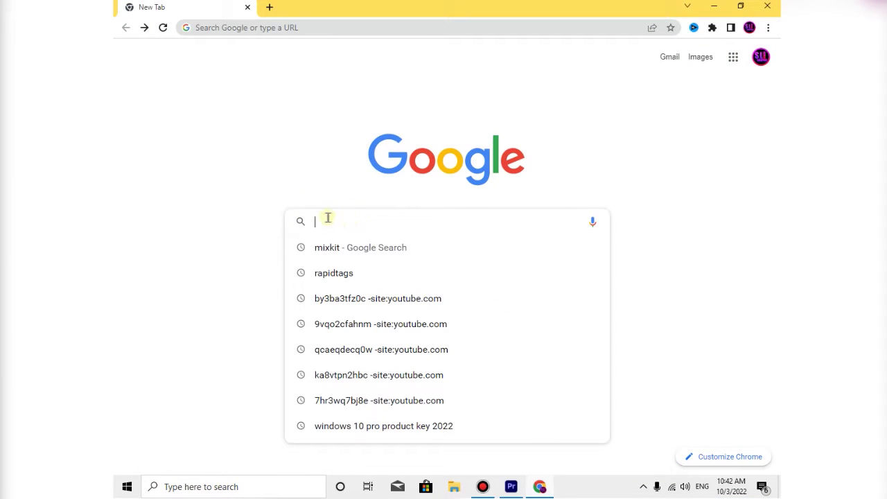
text(mix)
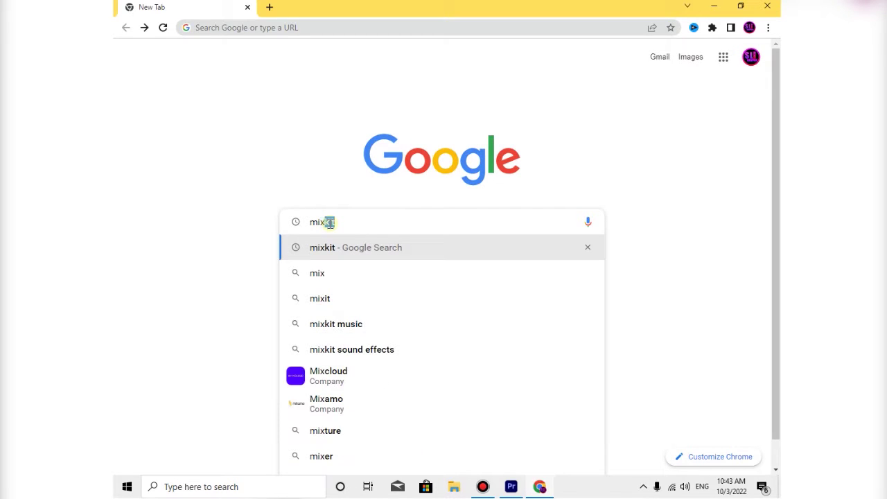
text(kit)
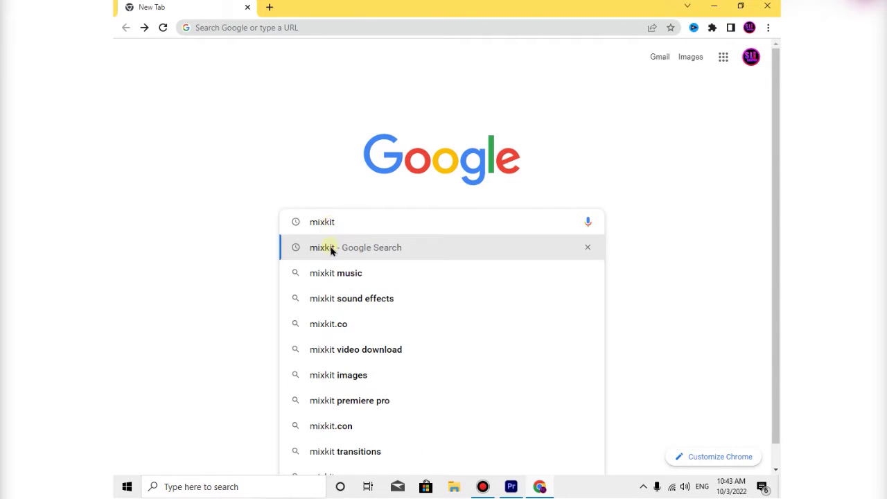
click(331, 248)
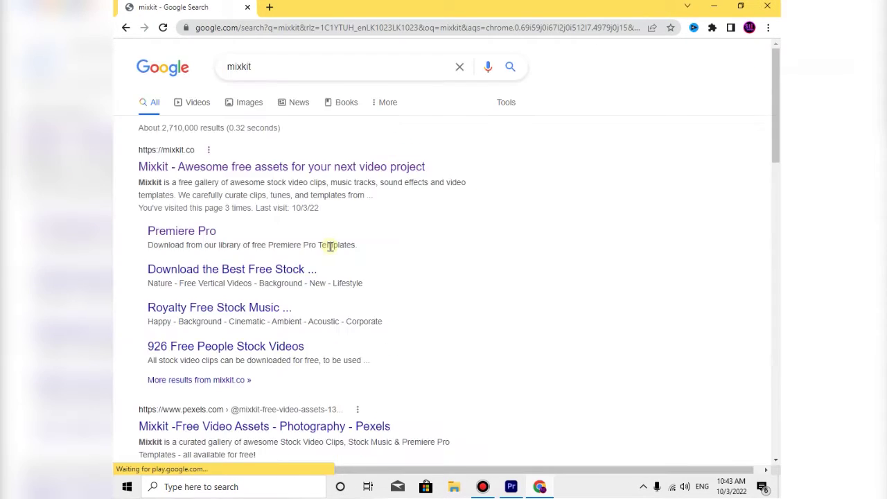
click(177, 167)
click(217, 172)
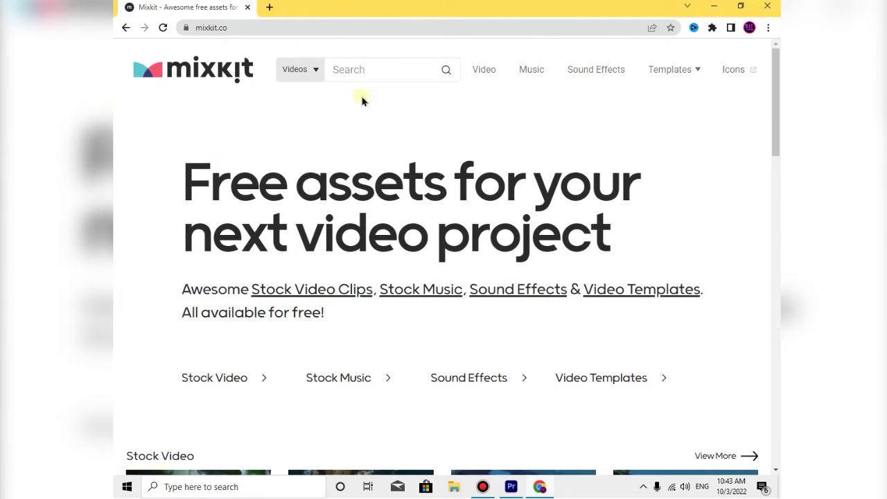
- Open Mixkit's Premiere Pro templates and show the Transitions category
scroll(358, 139, down, 1)
scroll(356, 166, up, 1)
scroll(355, 178, down, 1)
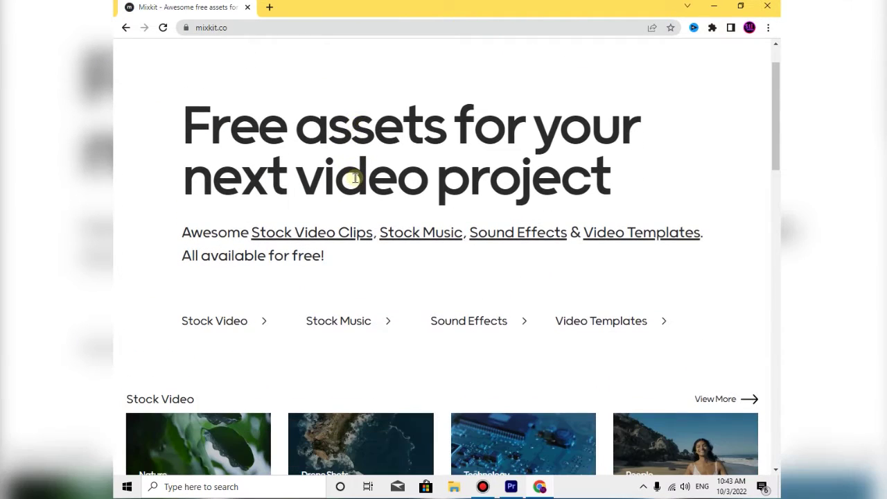
scroll(336, 255, up, 1)
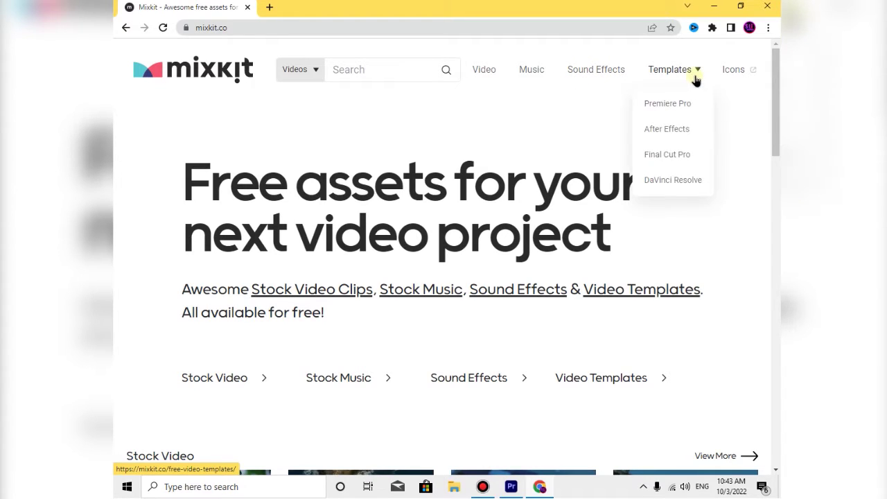
mouse_move(670, 74)
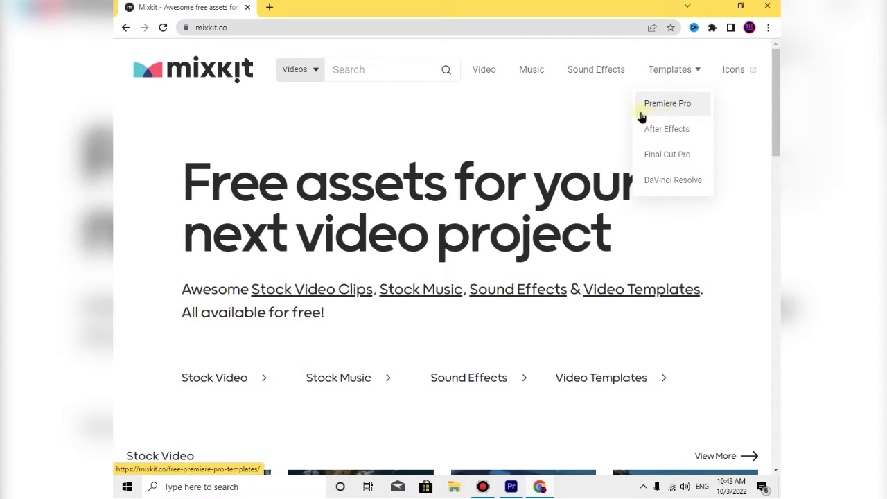
click(691, 106)
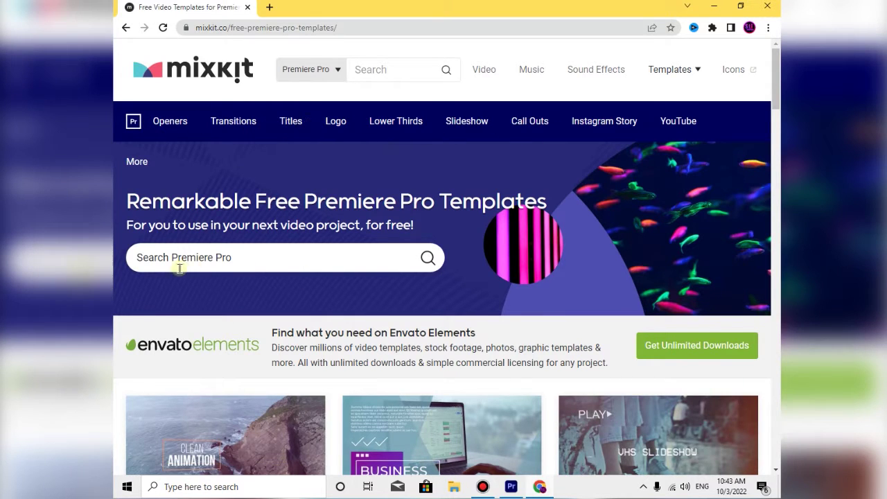
click(226, 124)
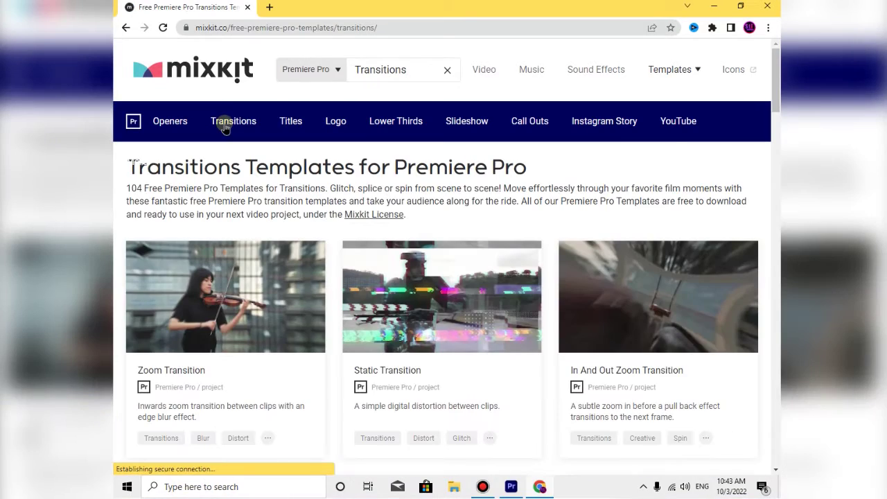
- Look through the first page of Premiere Pro transition templates and their previews
scroll(243, 180, down, 10)
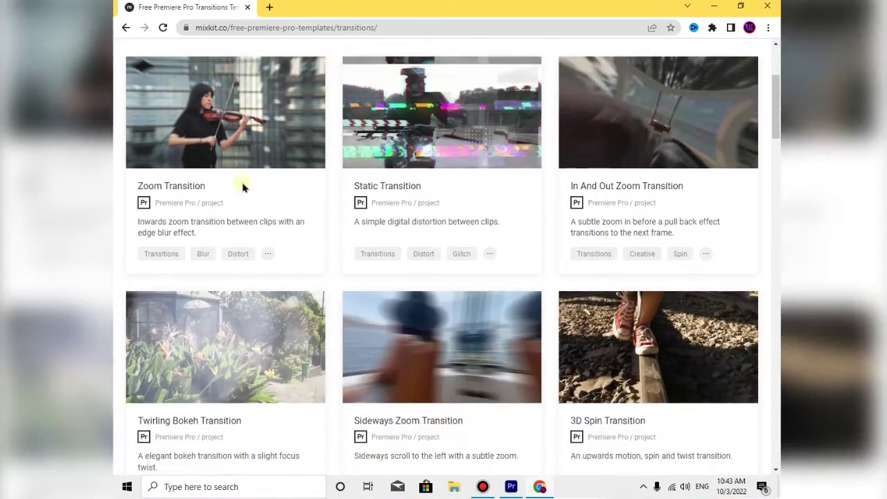
scroll(242, 189, down, 15)
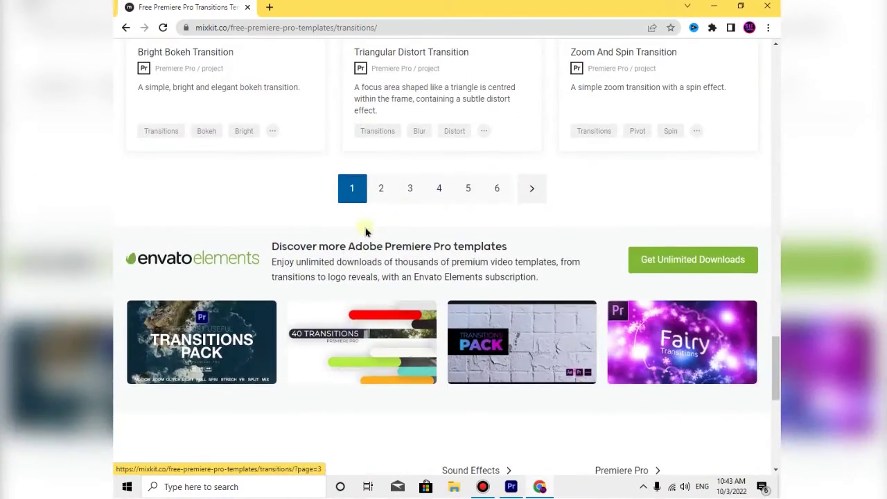
scroll(360, 208, up, 10)
scroll(364, 227, up, 10)
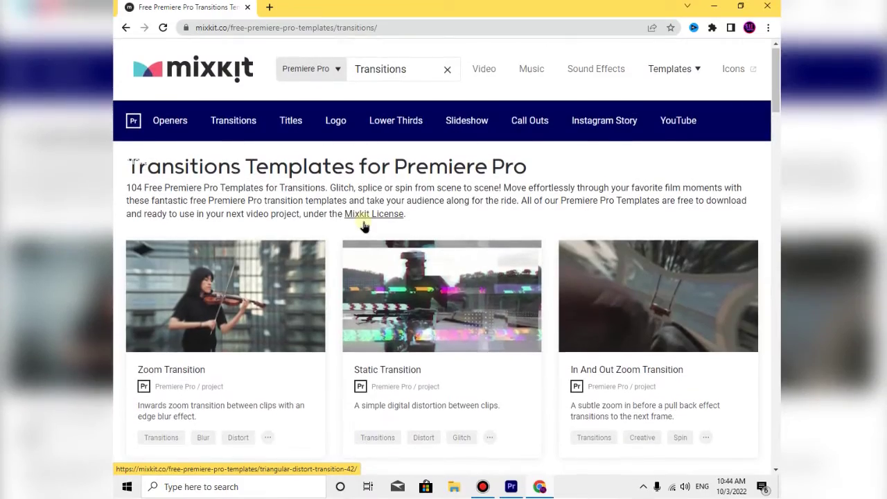
scroll(364, 228, down, 12)
scroll(361, 211, down, 8)
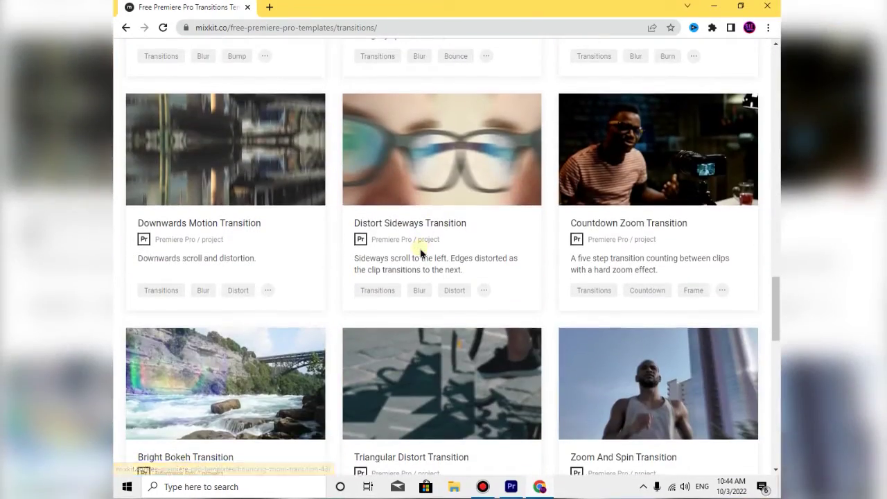
scroll(419, 255, down, 7)
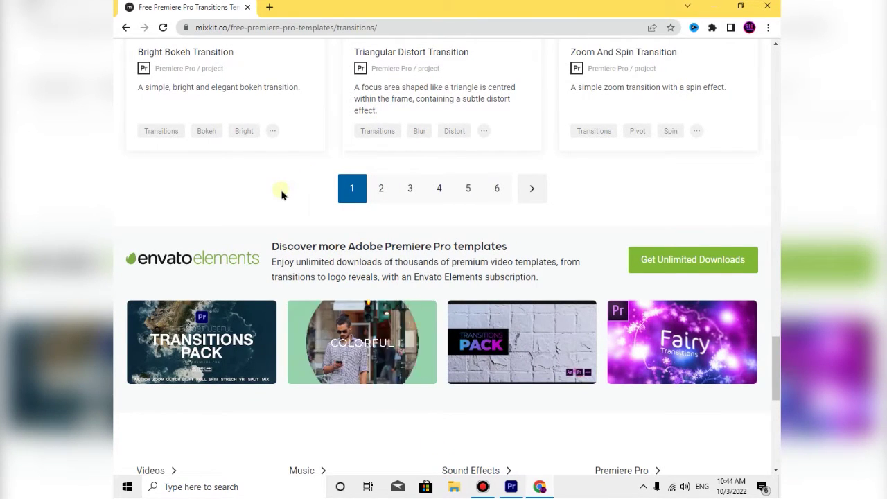
scroll(282, 192, up, 2)
scroll(283, 192, up, 1)
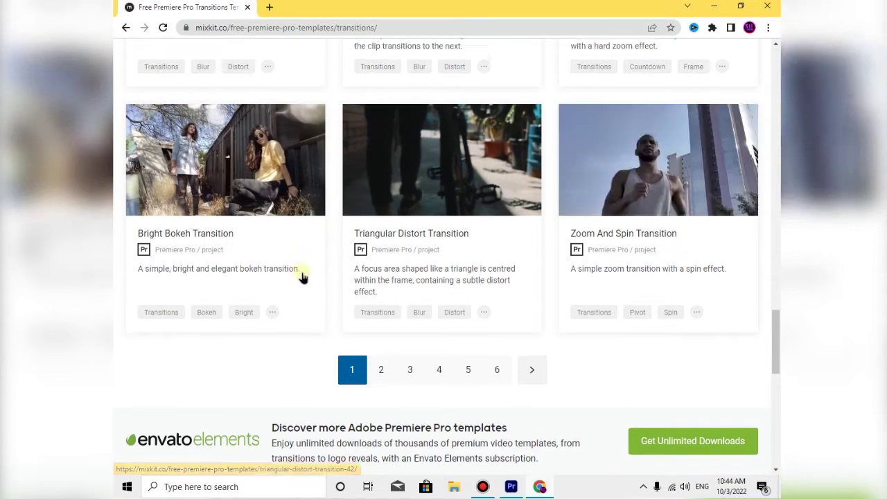
scroll(332, 298, up, 5)
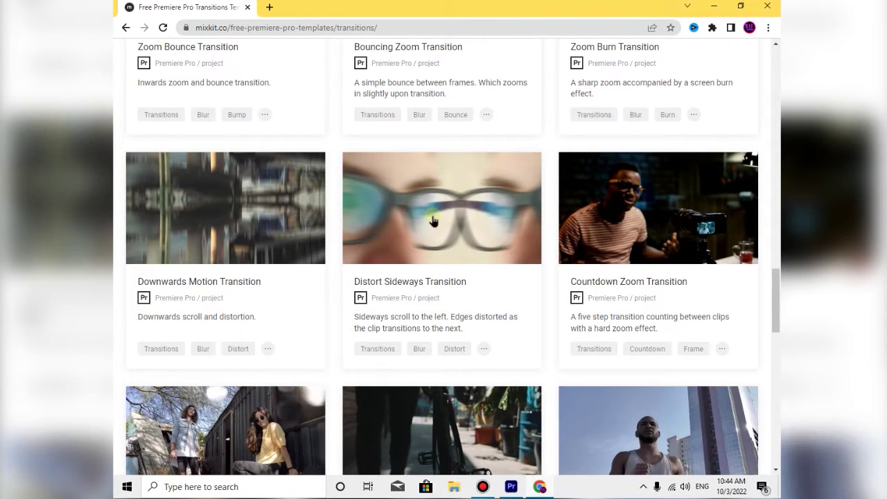
- Switch to File Explorer and view the saved template files in the Transitions folder inside Adobe Premiere Pro on drive E
click(454, 487)
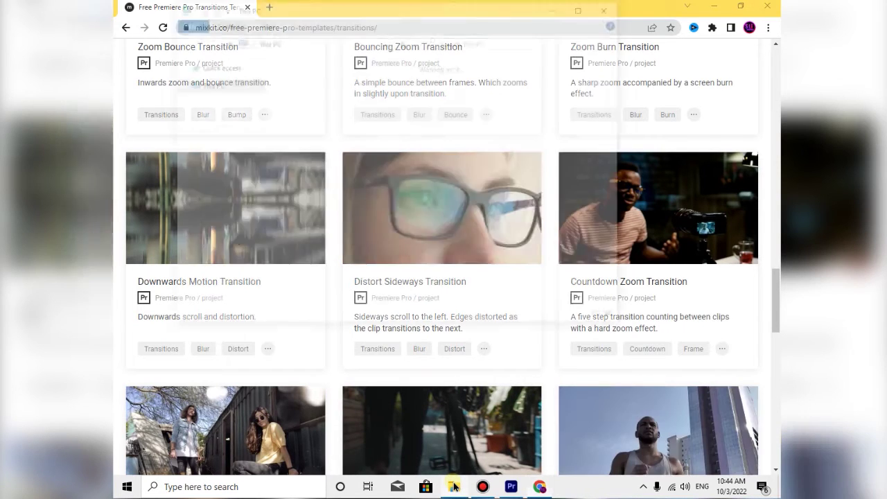
click(216, 131)
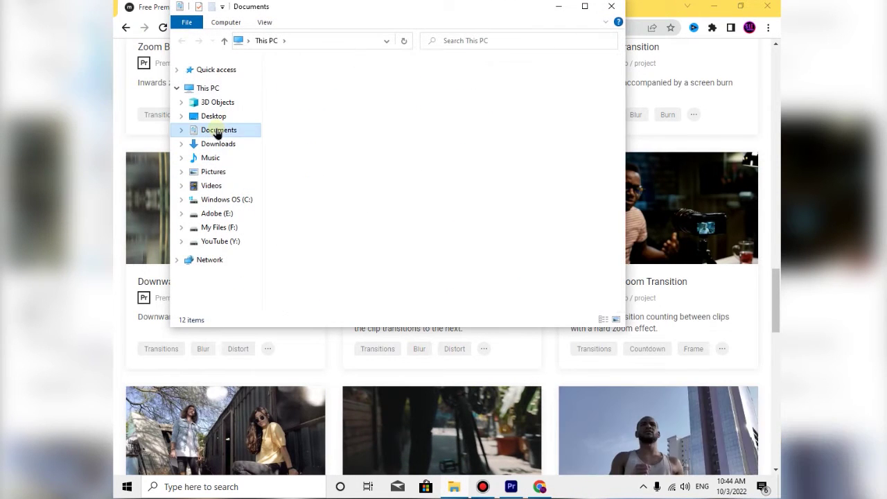
click(217, 213)
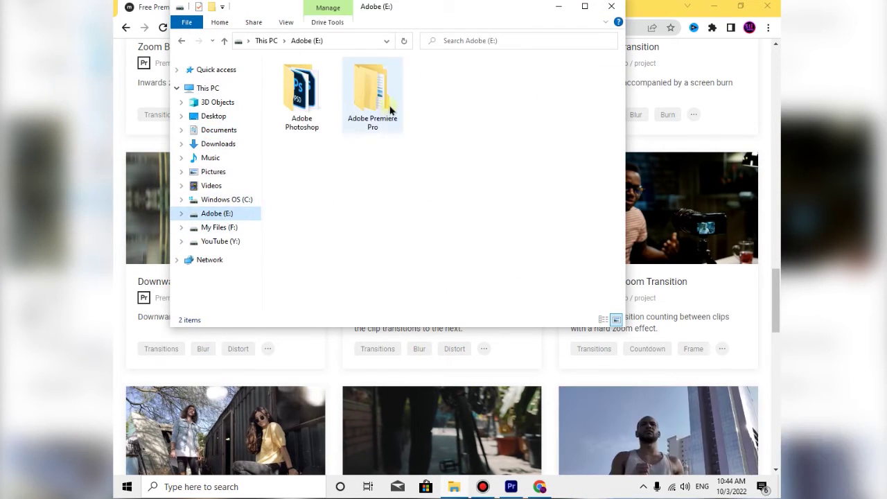
double_click(371, 97)
double_click(372, 94)
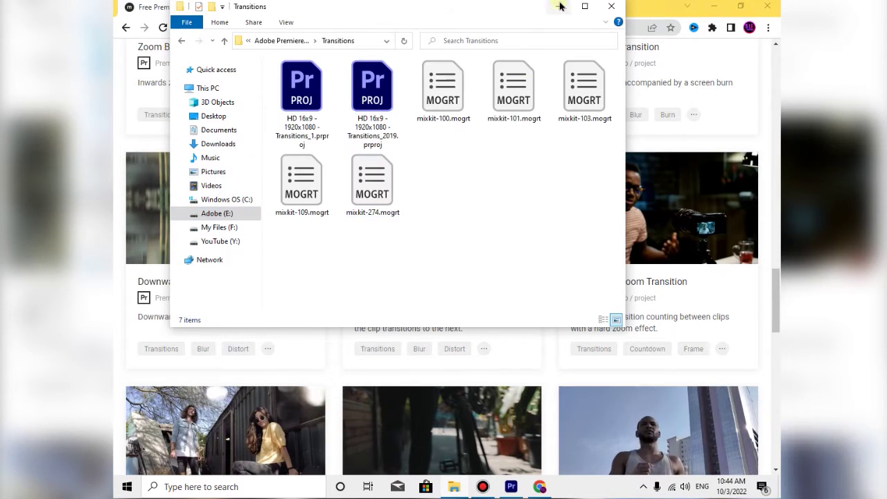
click(584, 6)
drag(368, 156, 733, 95)
click(400, 168)
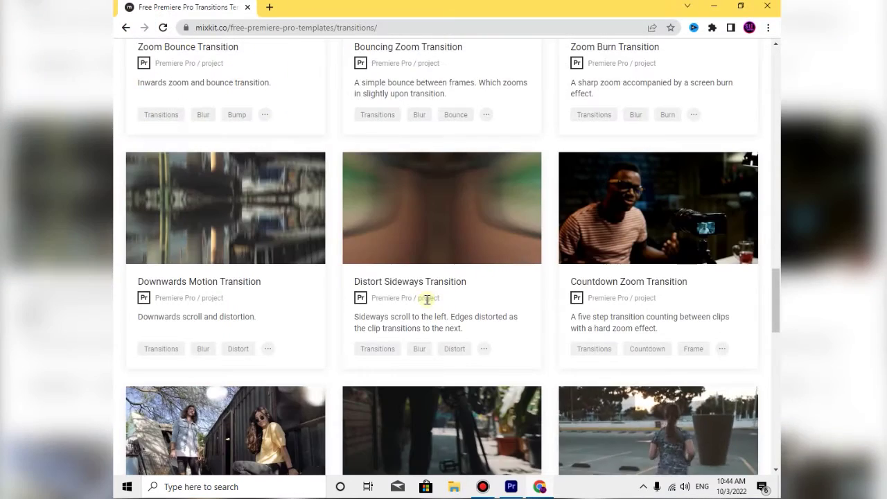
- Go to page 2 of the transition templates in Chrome and open the Triangles or arrows transition
scroll(425, 301, down, 15)
scroll(424, 277, up, 3)
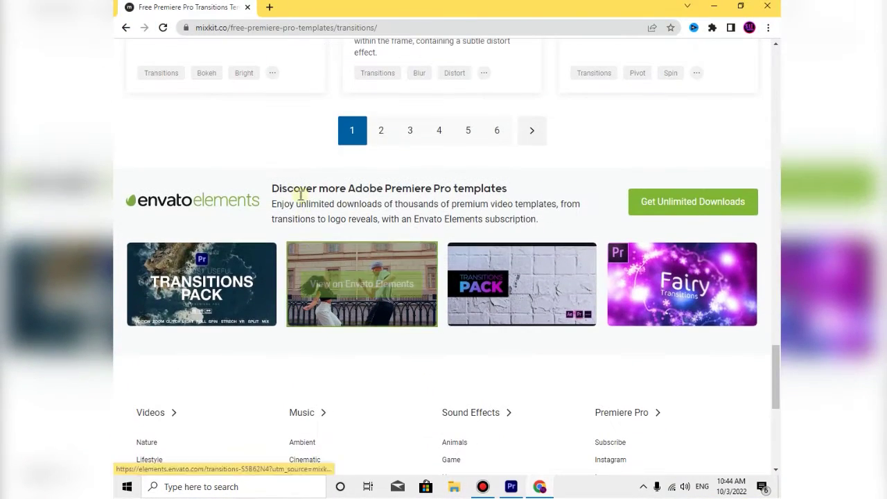
click(381, 132)
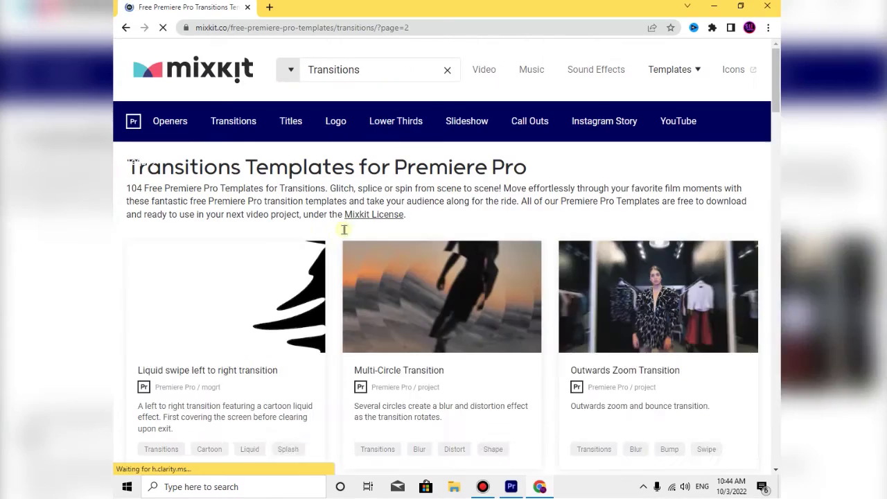
scroll(327, 249, down, 3)
scroll(327, 250, down, 9)
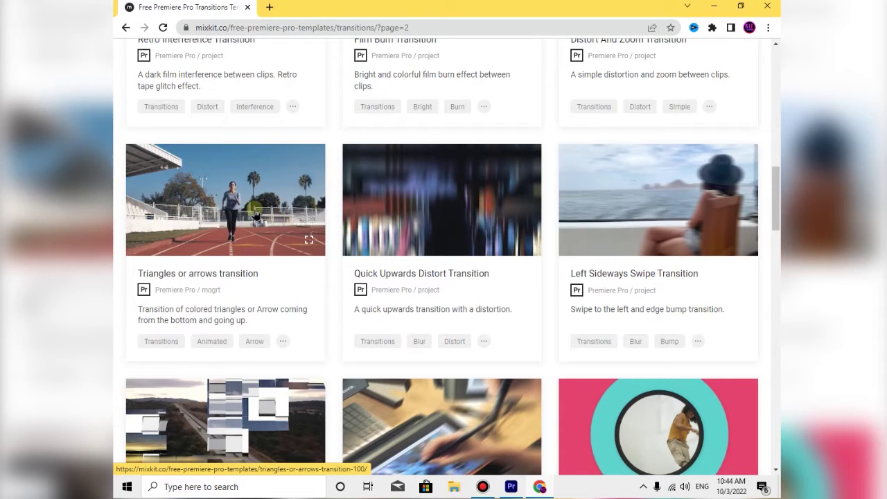
click(255, 215)
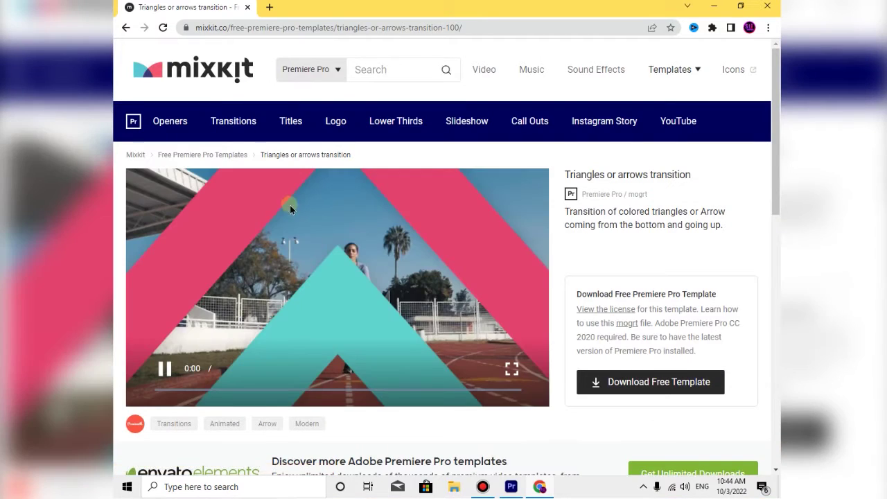
- Download the free Triangles or arrows transition template as a zip file
scroll(346, 218, down, 1)
scroll(402, 230, down, 1)
scroll(505, 292, up, 2)
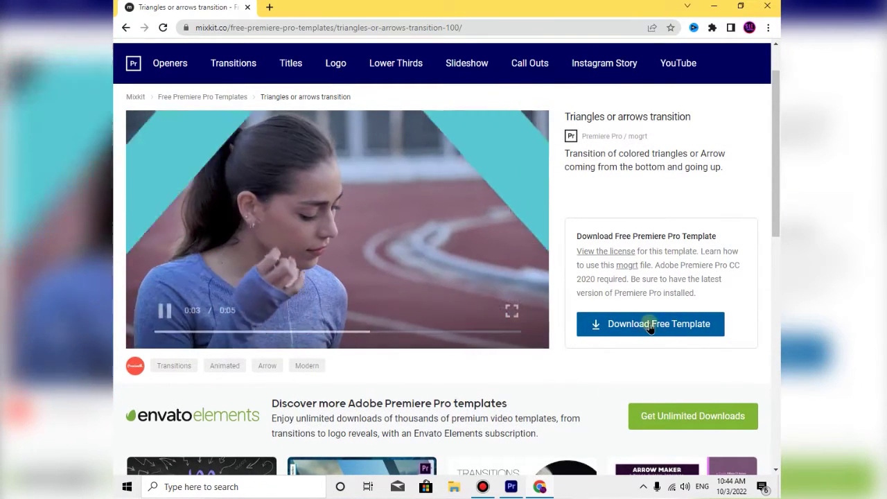
click(634, 324)
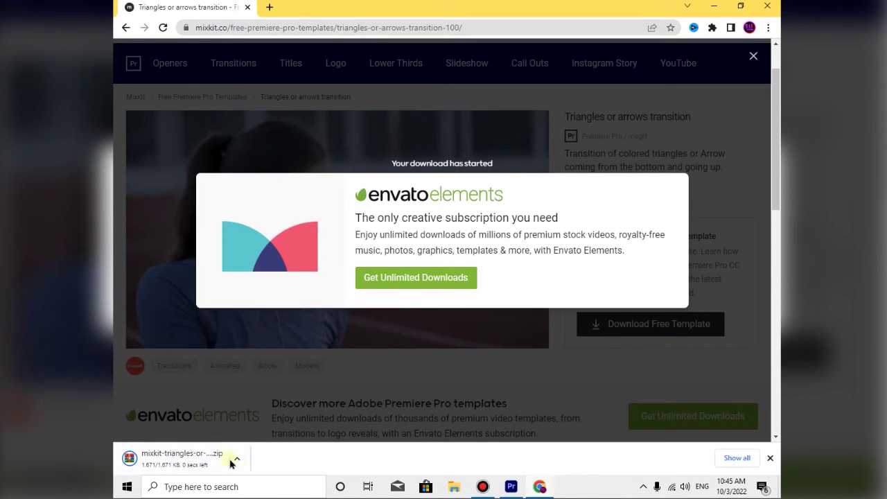
click(190, 450)
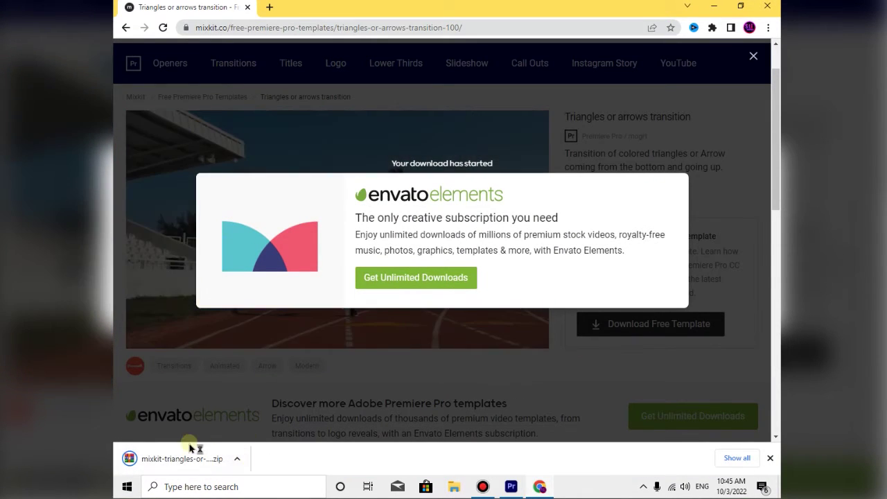
- Extract the downloaded mixkit-triangles-or-arrows-transition-100 zip with WinRAR into the Downloads folder in File Explorer
click(714, 9)
key(super+e)
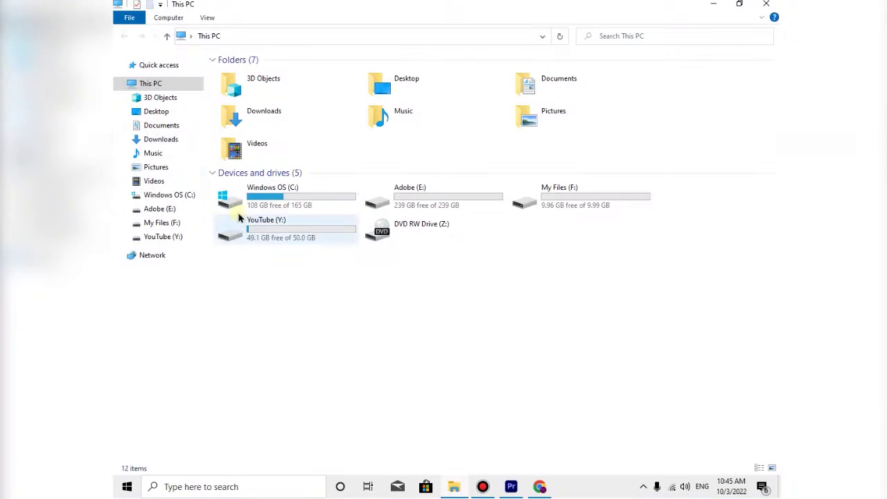
click(172, 147)
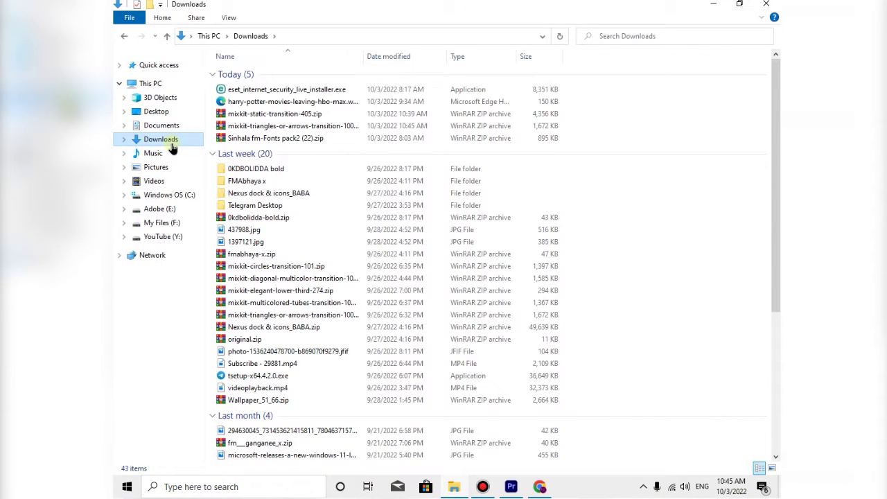
click(247, 128)
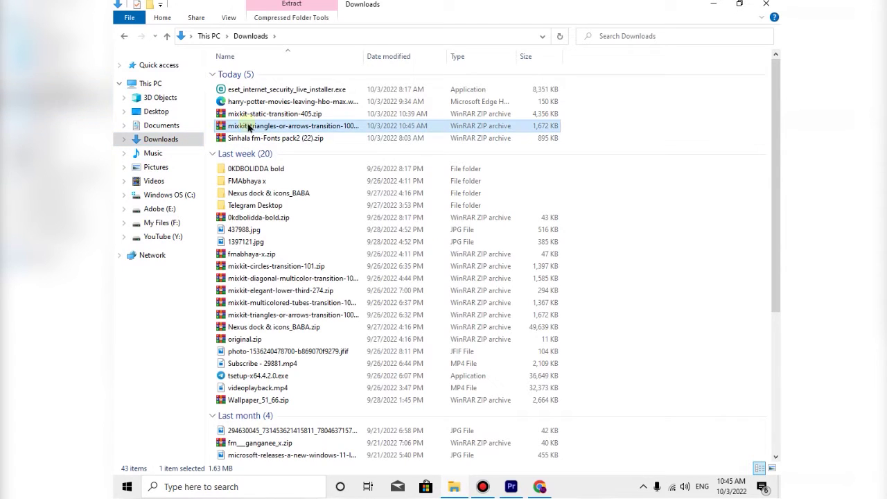
right_click(280, 129)
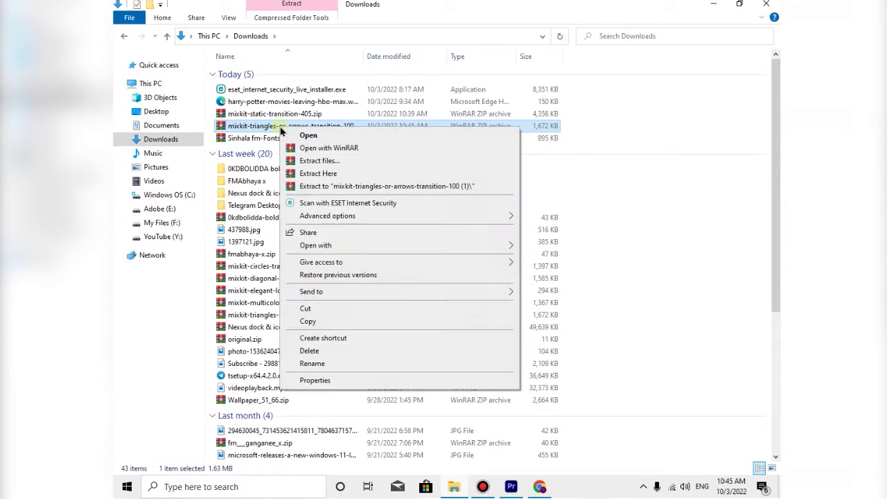
click(319, 162)
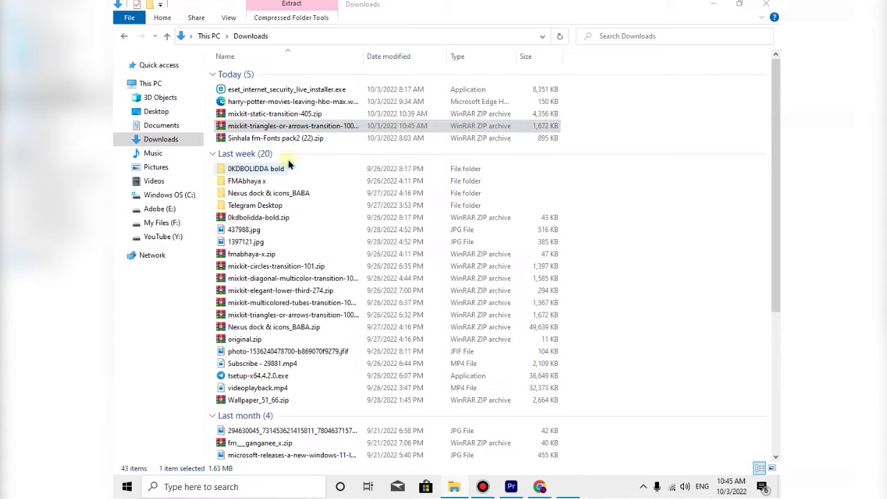
click(498, 241)
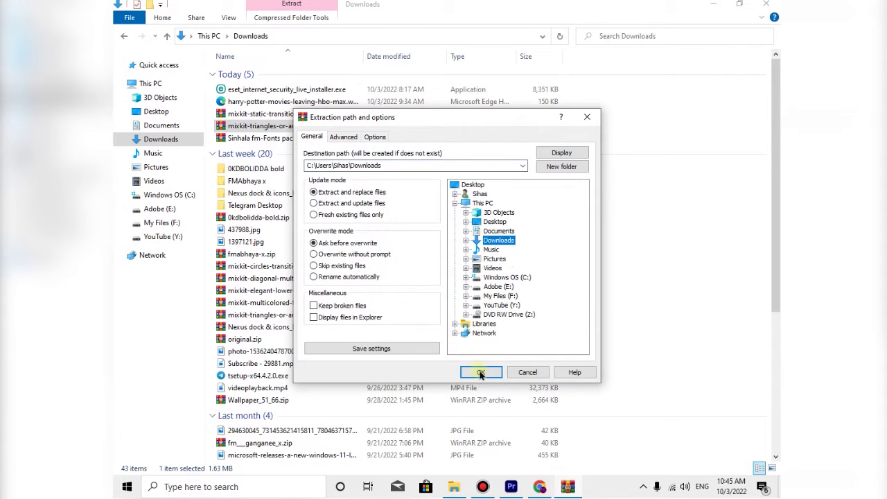
click(480, 372)
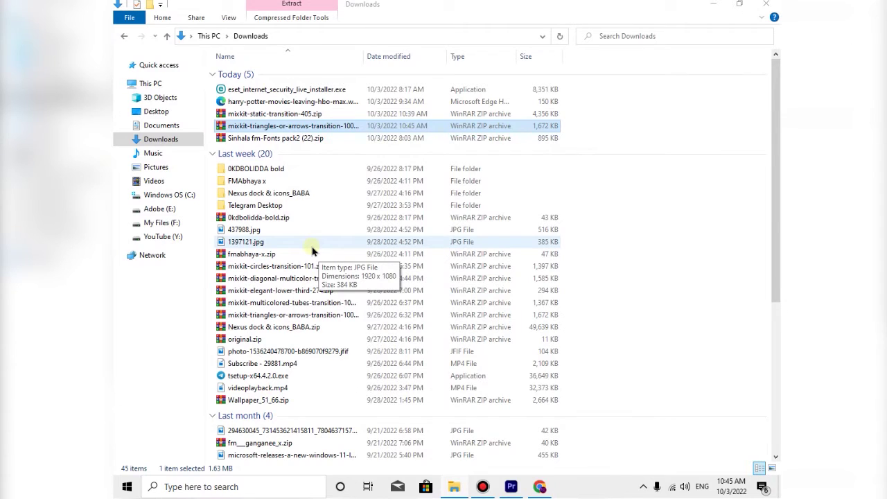
- Move the extracted mixkit-100.mogrt file from Downloads to the desktop and close the File Explorer window
scroll(312, 251, down, 7)
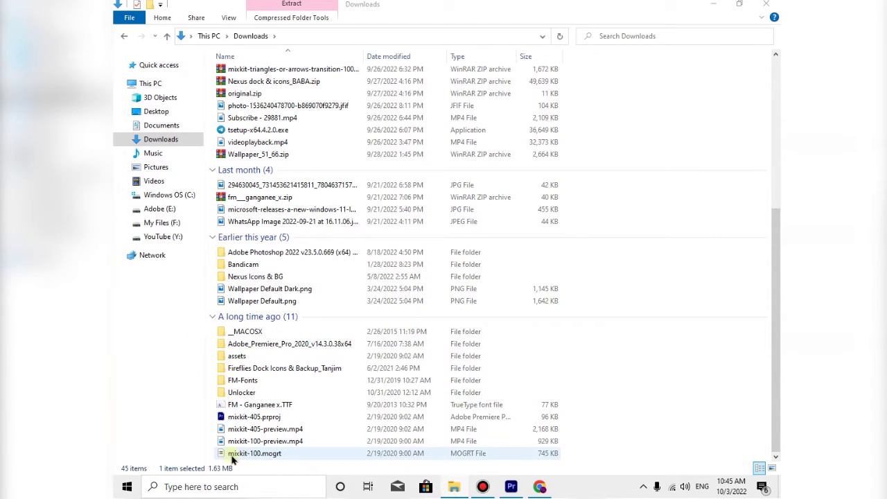
click(277, 455)
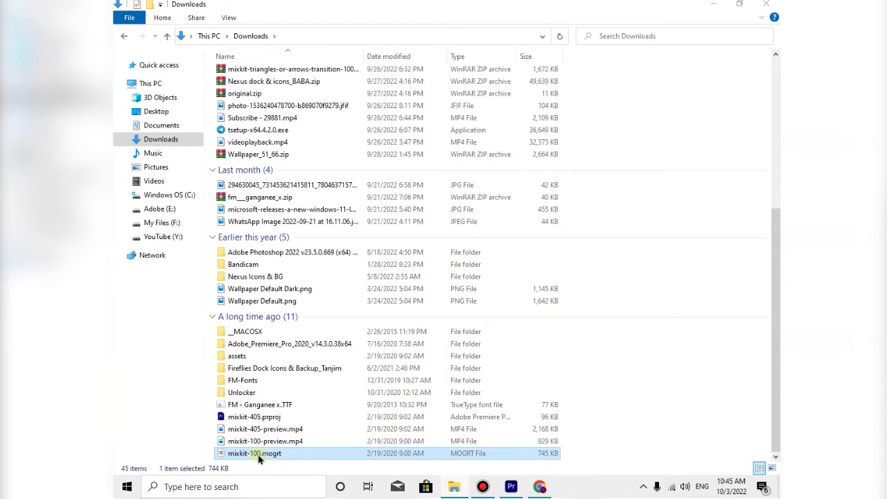
click(738, 4)
drag(512, 13, 575, 22)
scroll(723, 230, down, 5)
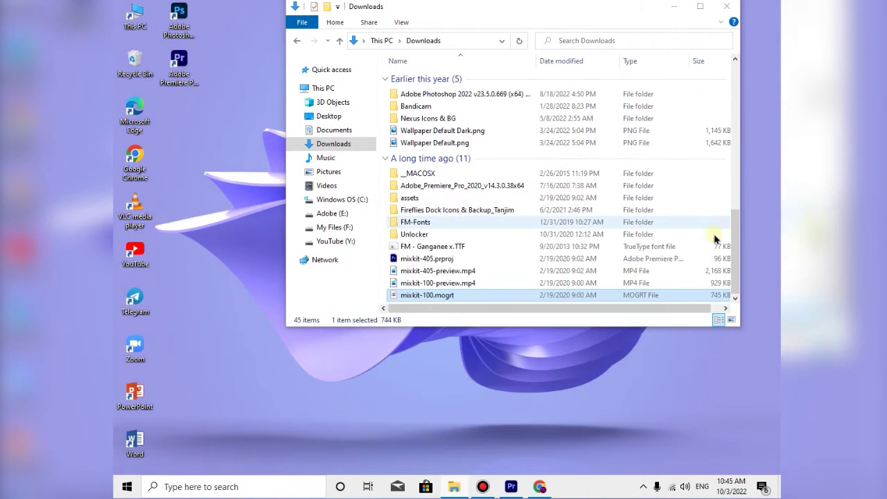
drag(420, 300, 215, 144)
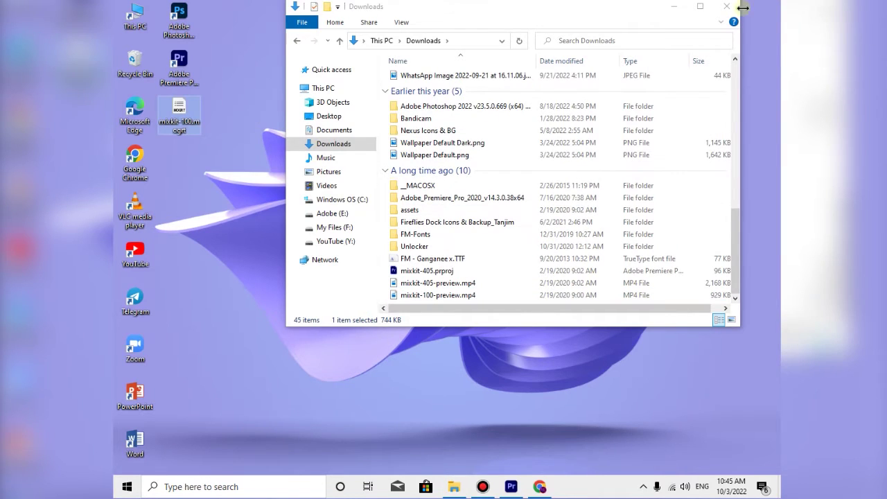
click(727, 6)
- Clear the selection of the mixkit-100.mogrt file on the desktop and switch to Adobe Premiere Pro
drag(283, 117, 169, 230)
click(288, 88)
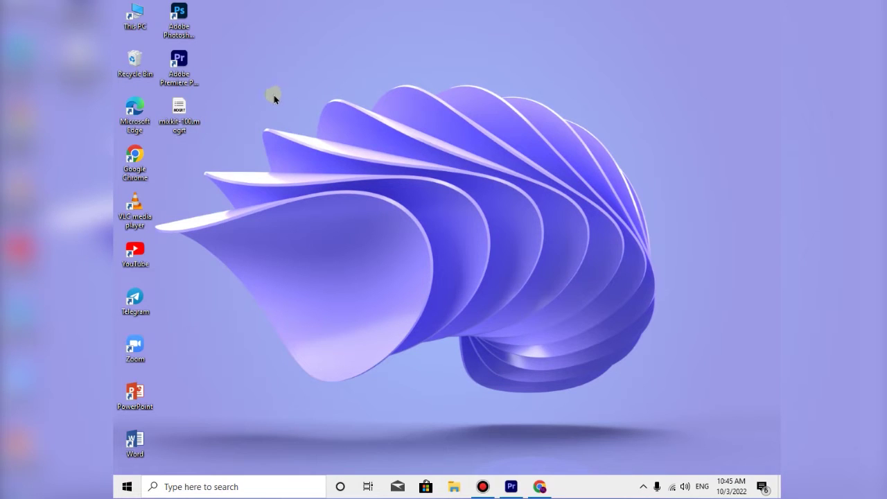
drag(249, 98, 193, 136)
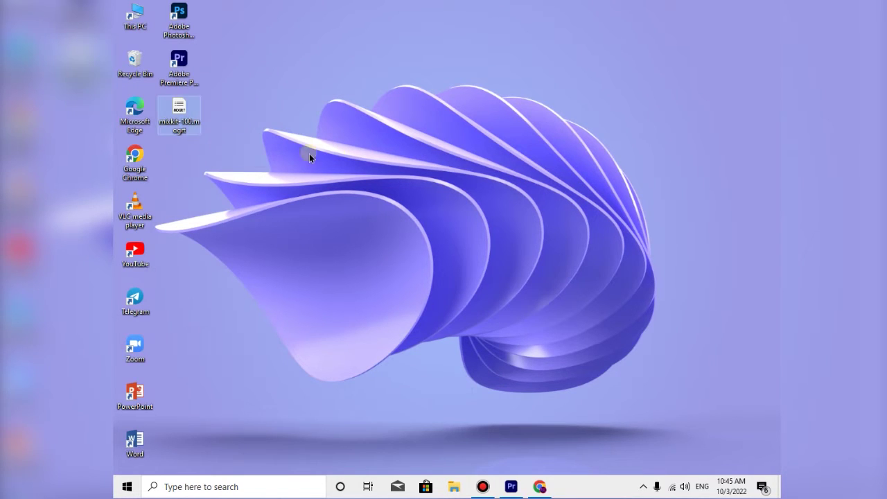
click(319, 153)
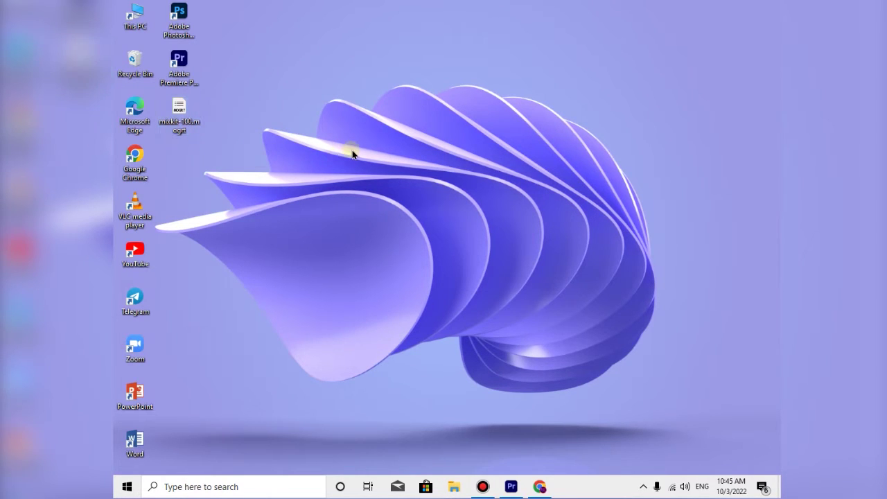
click(513, 483)
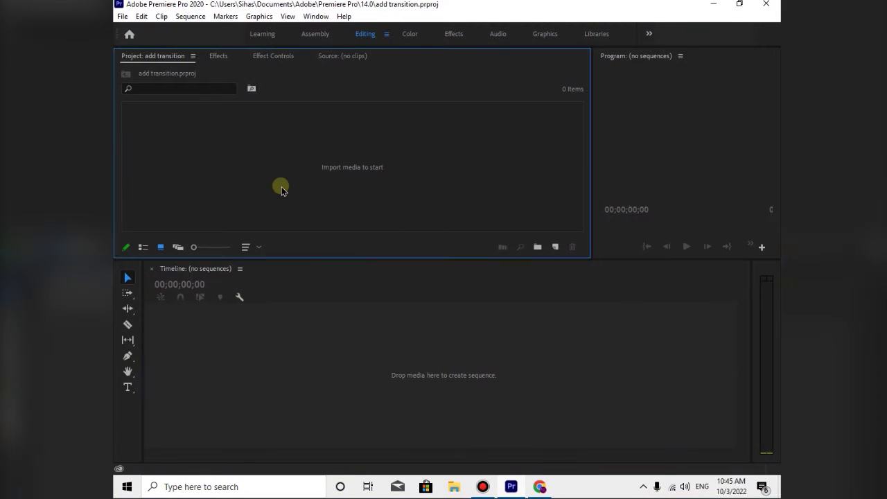
right_click(266, 150)
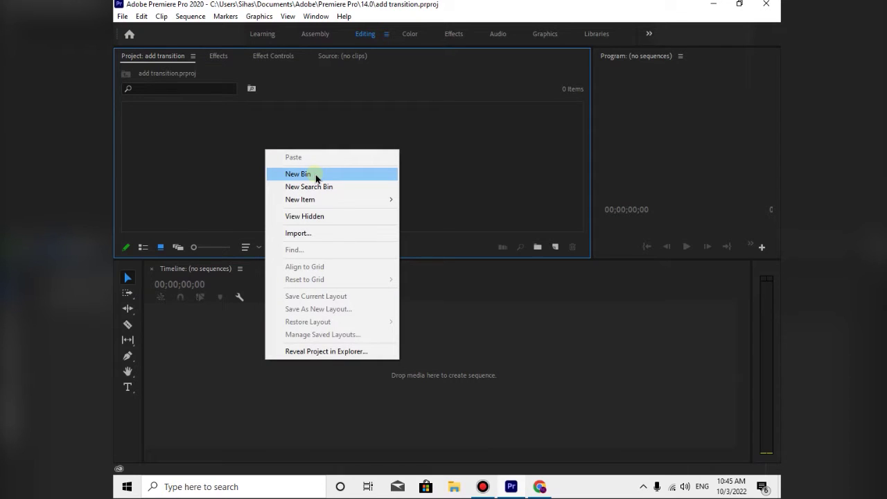
click(307, 234)
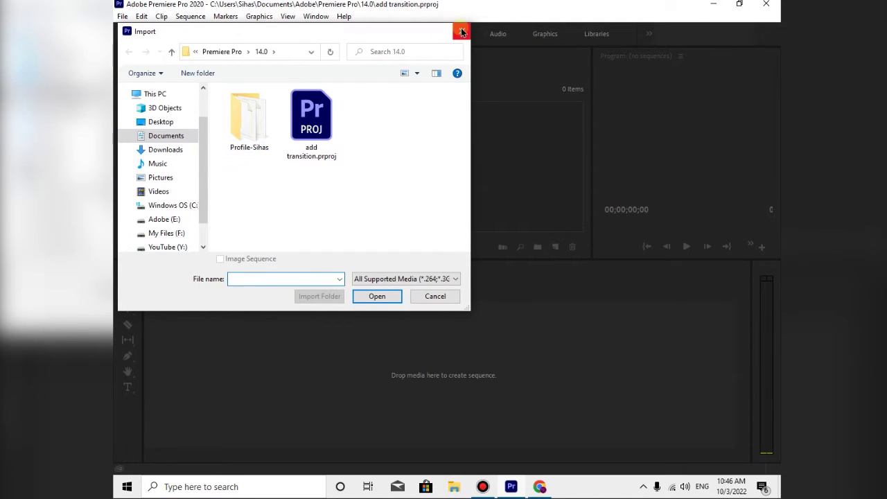
click(461, 31)
right_click(181, 157)
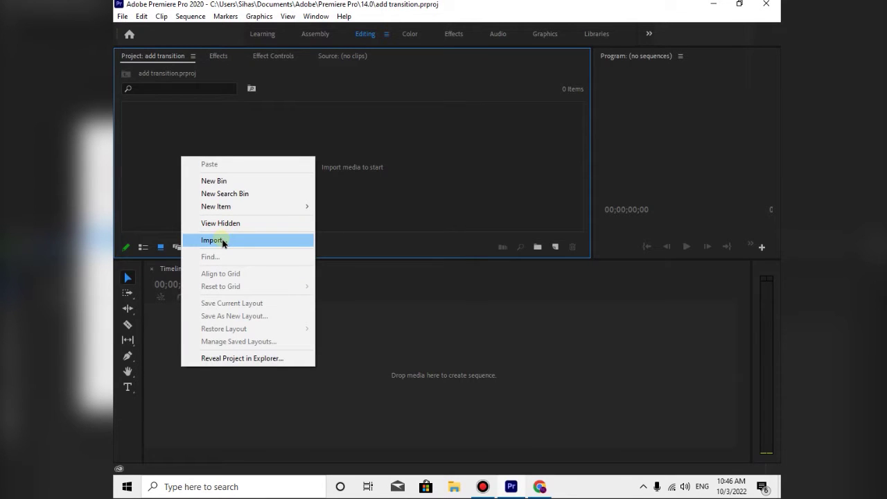
click(121, 16)
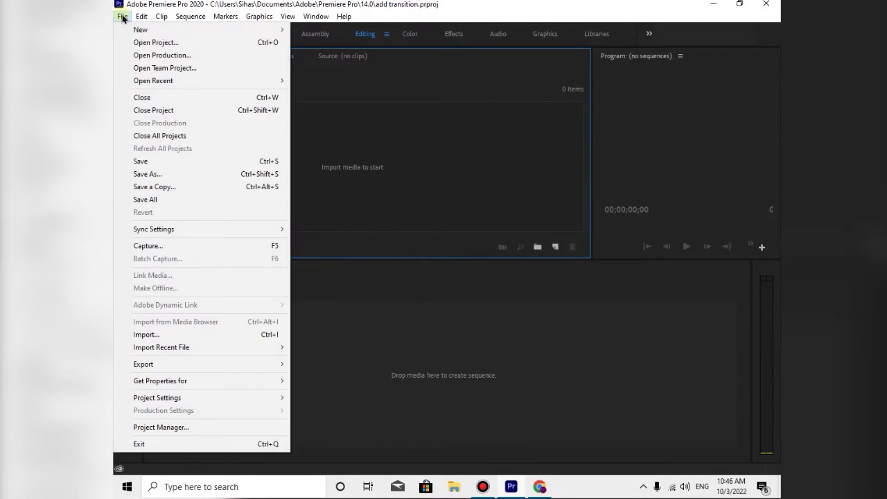
mouse_move(183, 33)
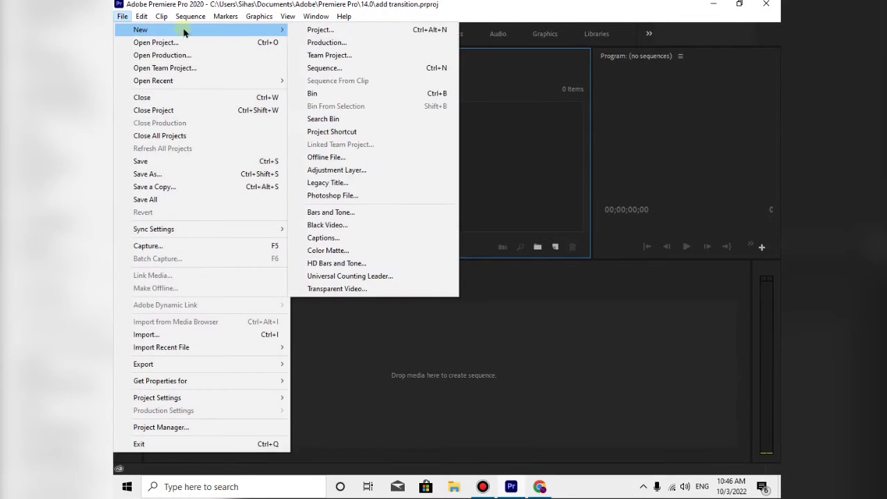
click(341, 30)
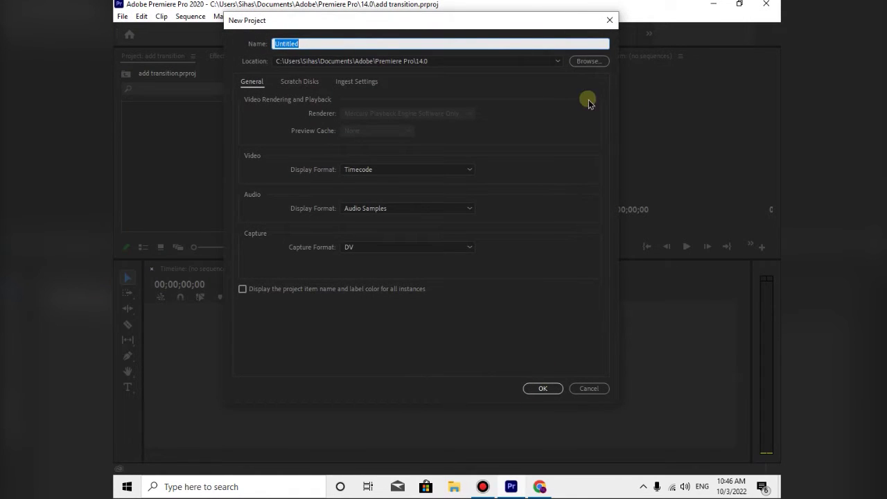
click(609, 20)
- Open the existing project pr t1.prproj from the Premiere Pro folder inside Adobe Premiere Pro on drive E
click(122, 16)
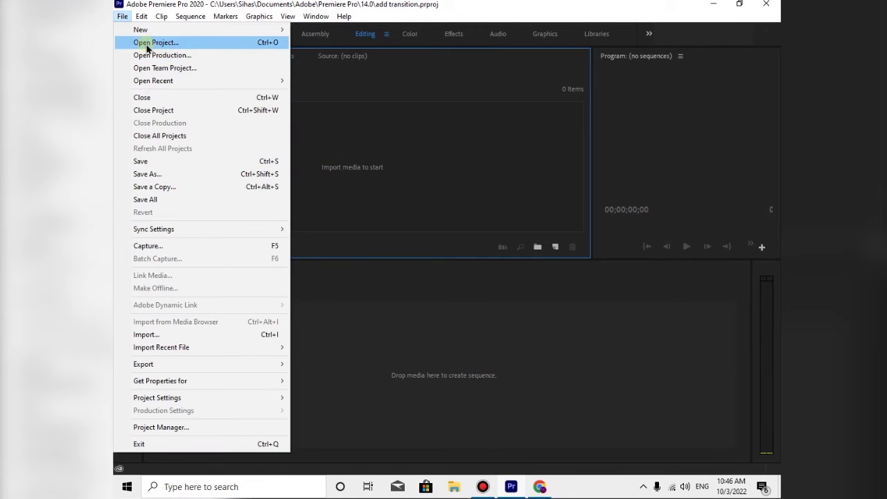
click(146, 43)
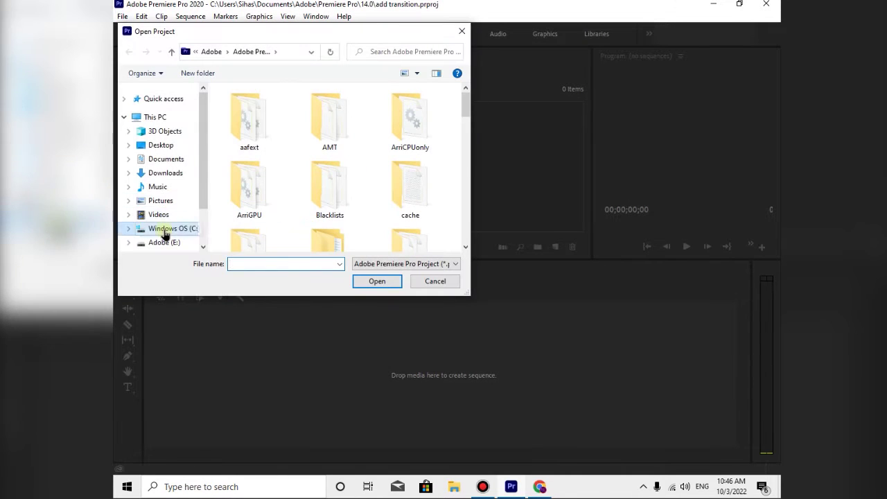
scroll(159, 228, down, 1)
click(167, 200)
double_click(256, 129)
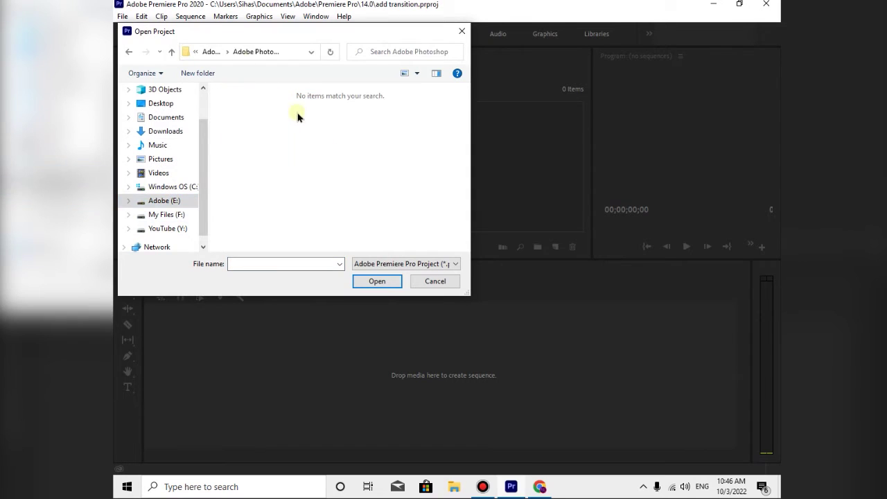
click(172, 53)
double_click(307, 128)
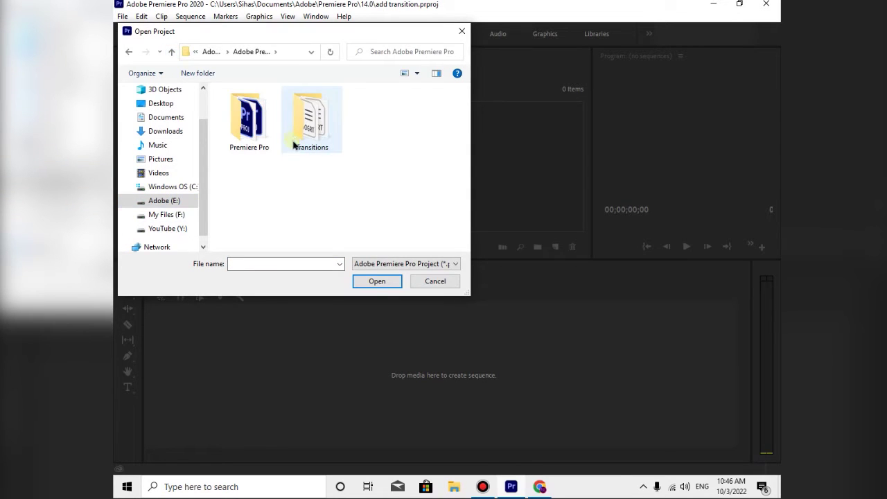
double_click(250, 132)
scroll(360, 159, down, 1)
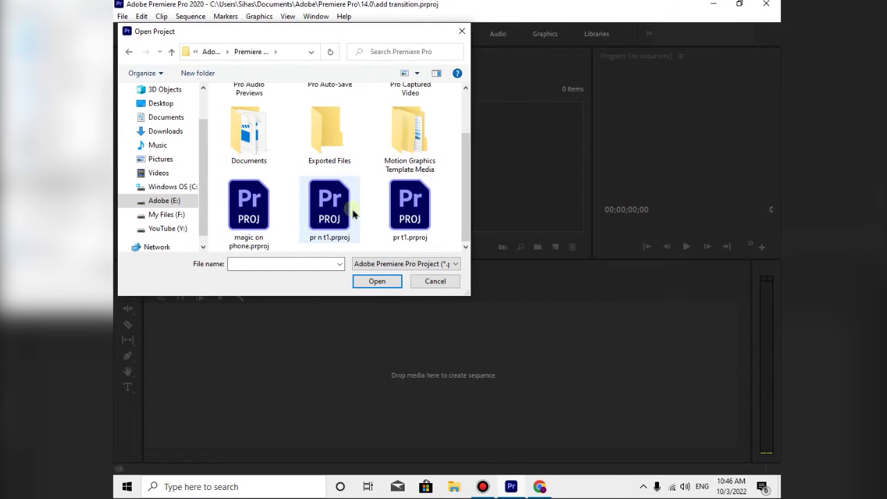
click(413, 219)
click(375, 281)
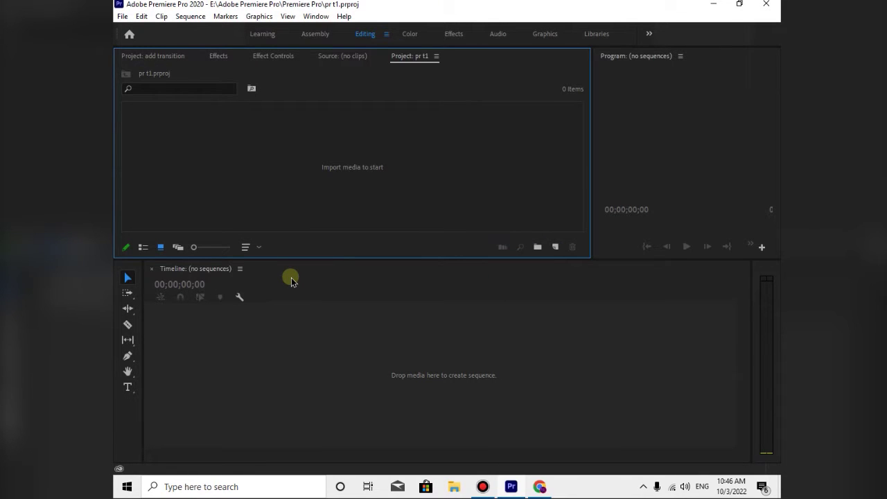
- Create a new project with the default name Untitled in E:\Adobe Premiere Pro\Premiere Pro
click(122, 17)
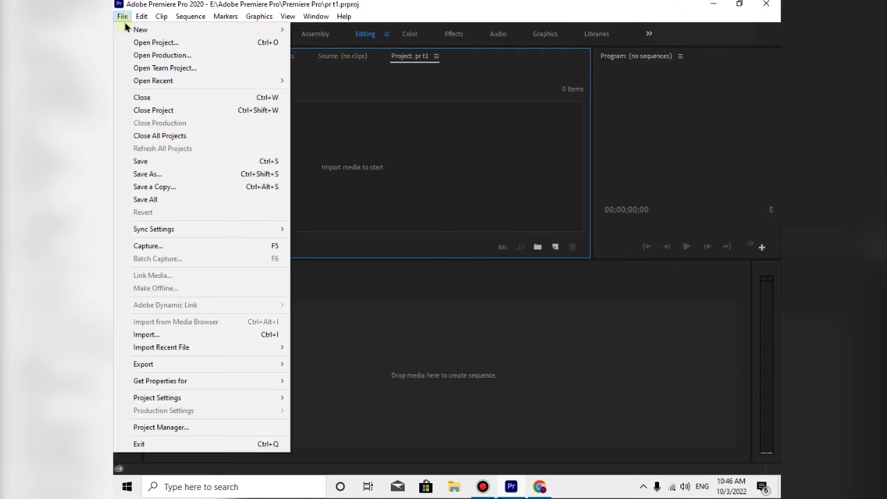
mouse_move(143, 30)
click(313, 30)
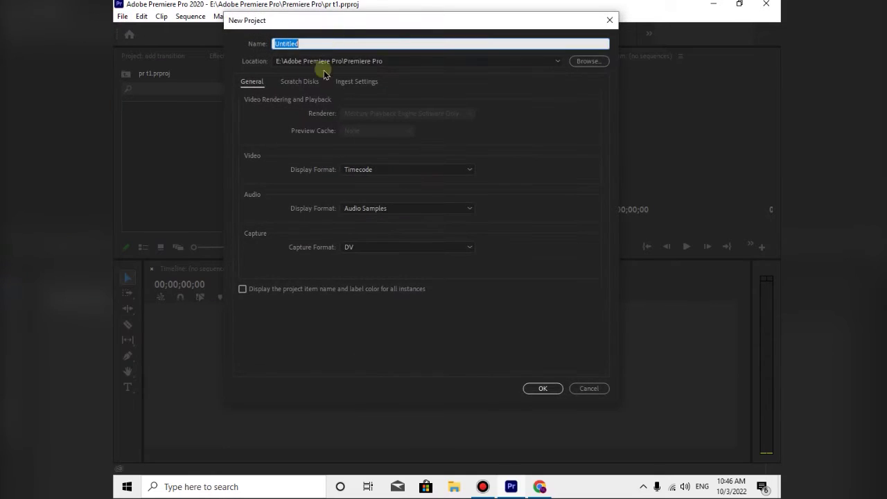
click(543, 387)
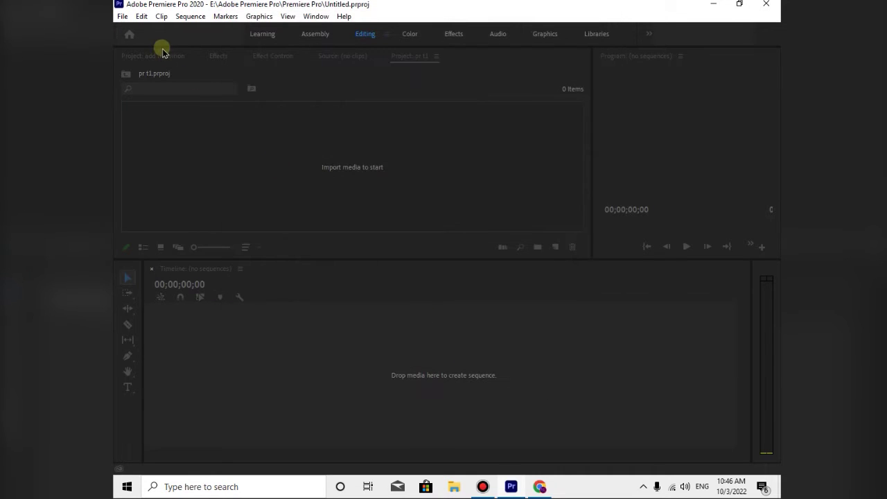
click(336, 351)
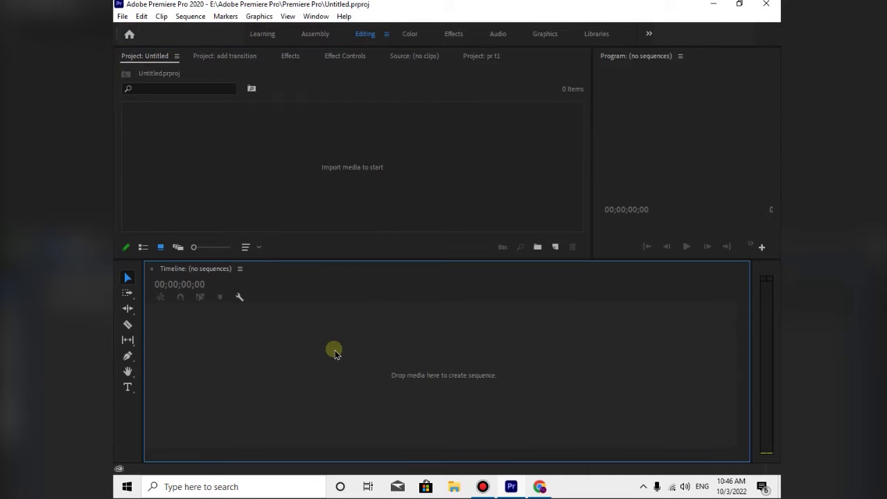
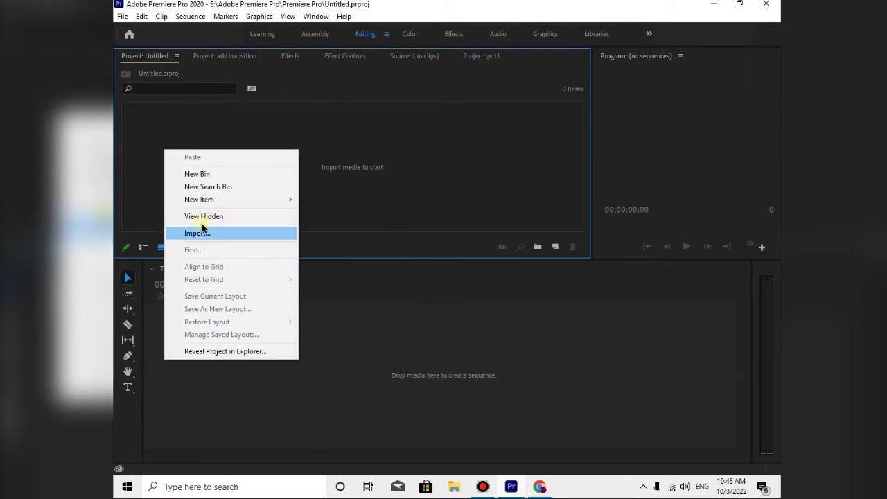
- Import Subscribe Button - 73041.mp4 from the Green Screen Videos folder on drive Y into the project
click(202, 234)
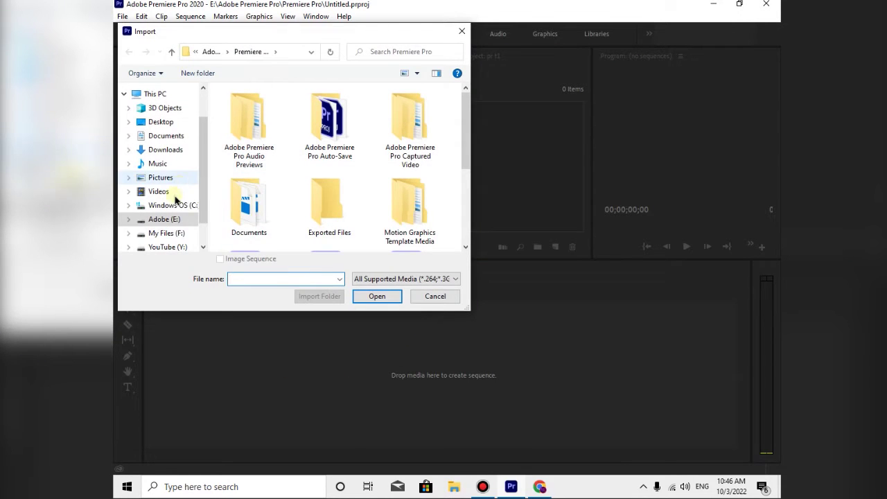
click(165, 246)
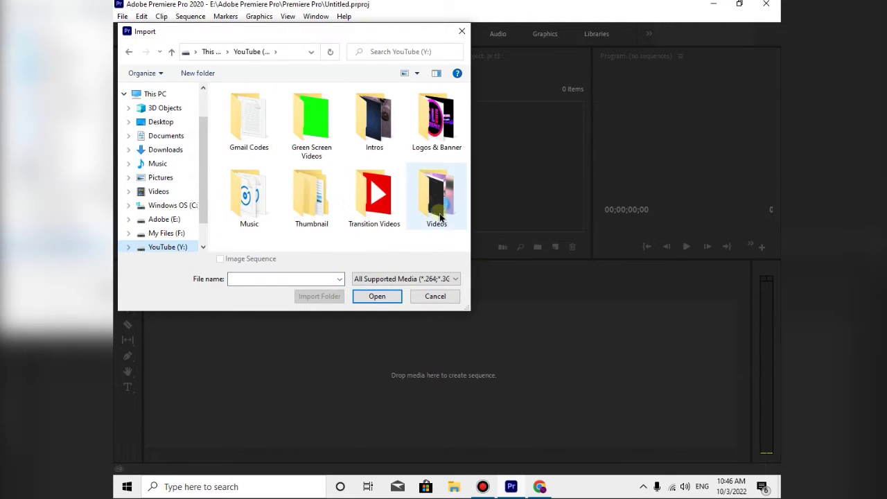
double_click(303, 119)
click(276, 151)
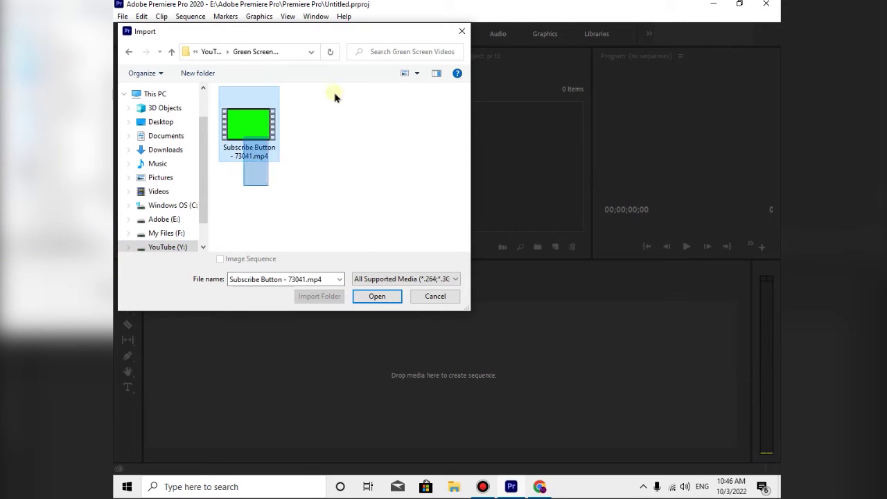
click(374, 297)
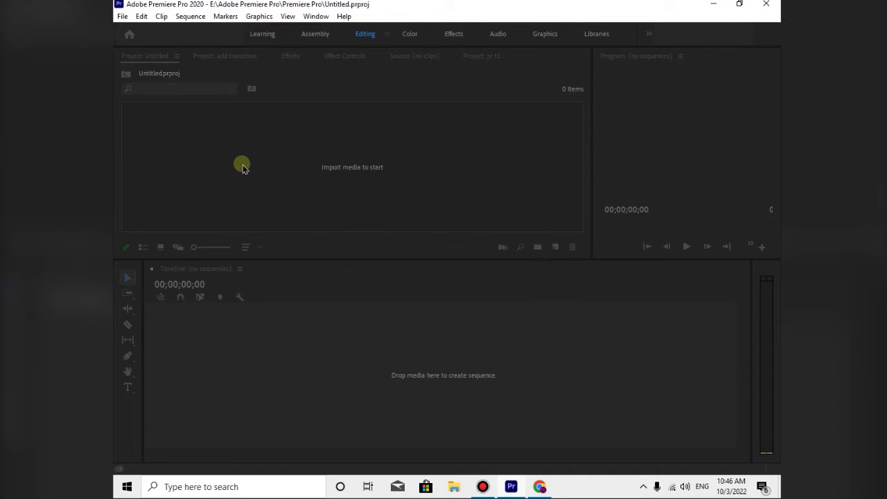
- Import Tech Revamp Logo_free.mp4 from the Intros folder on drive Y into the project
right_click(441, 158)
click(469, 236)
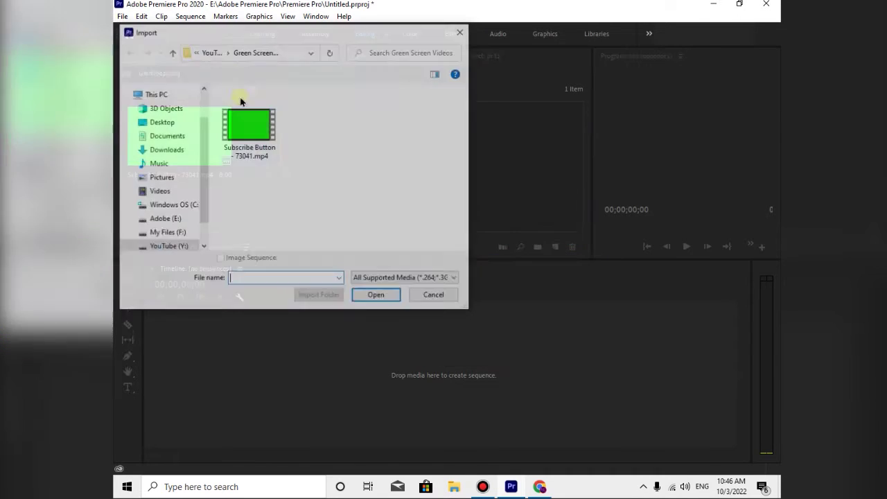
click(172, 52)
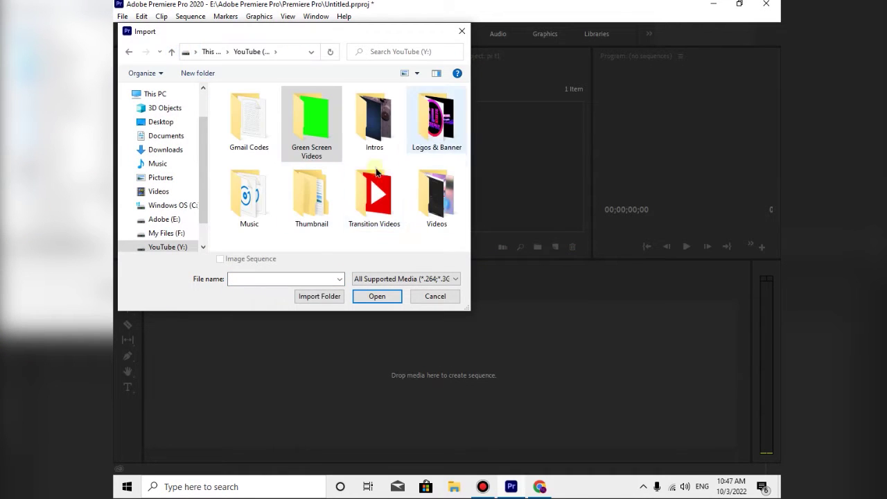
double_click(388, 136)
click(374, 128)
click(376, 296)
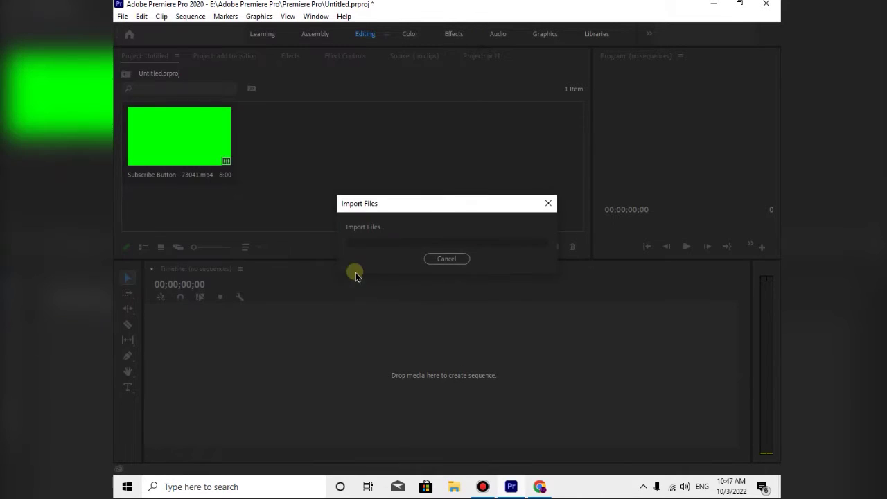
- Create a sequence from Tech Revamp Logo_free.mp4 and place the Subscribe Button - 73041.mp4 clip directly after it on track V1
click(465, 154)
click(302, 152)
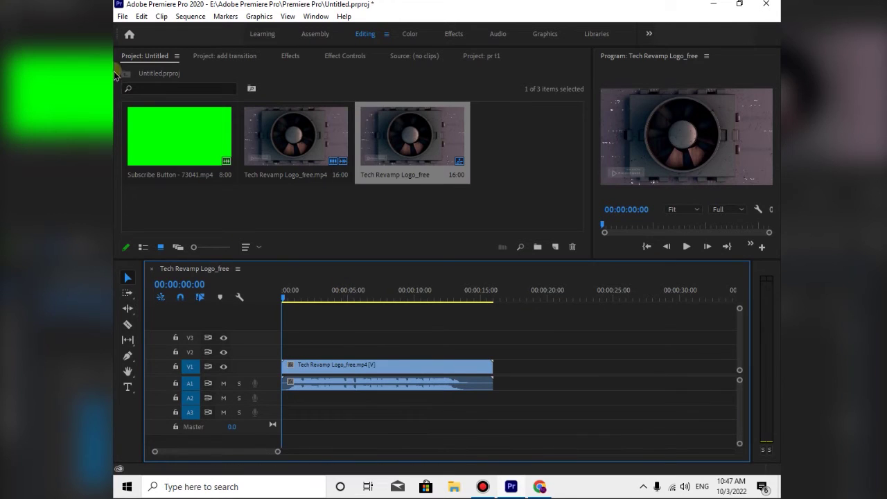
click(149, 138)
double_click(234, 169)
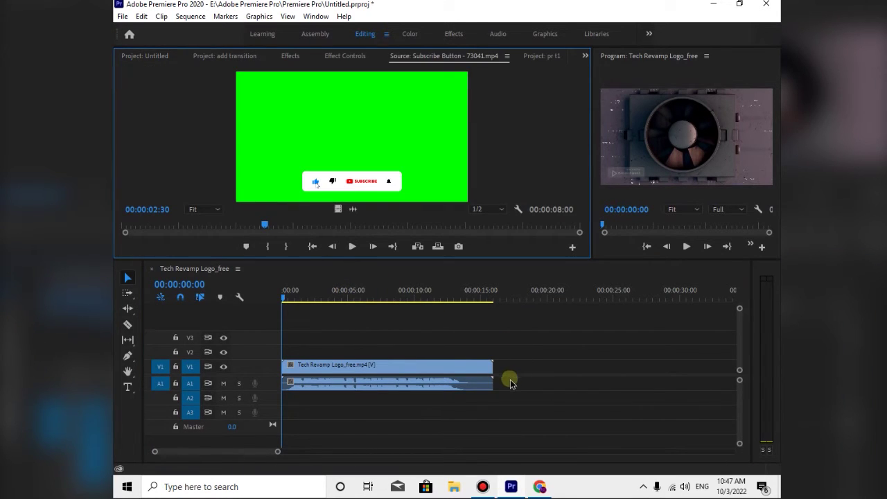
click(125, 62)
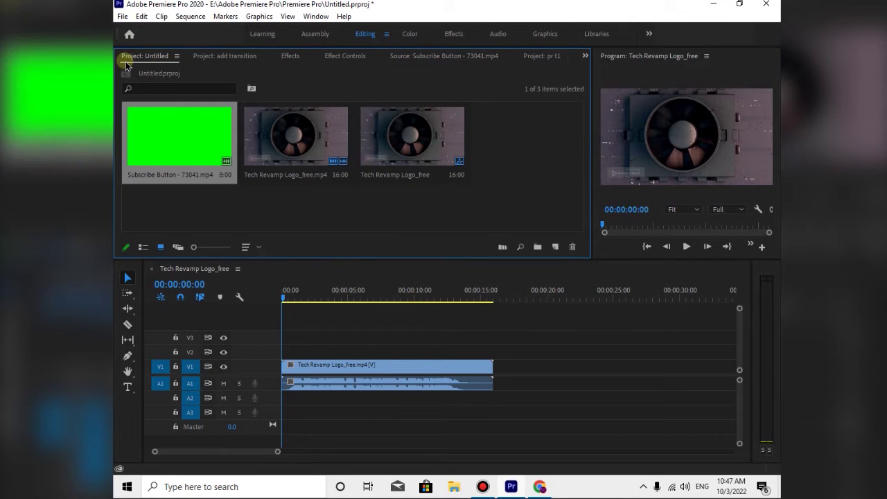
drag(428, 313, 497, 367)
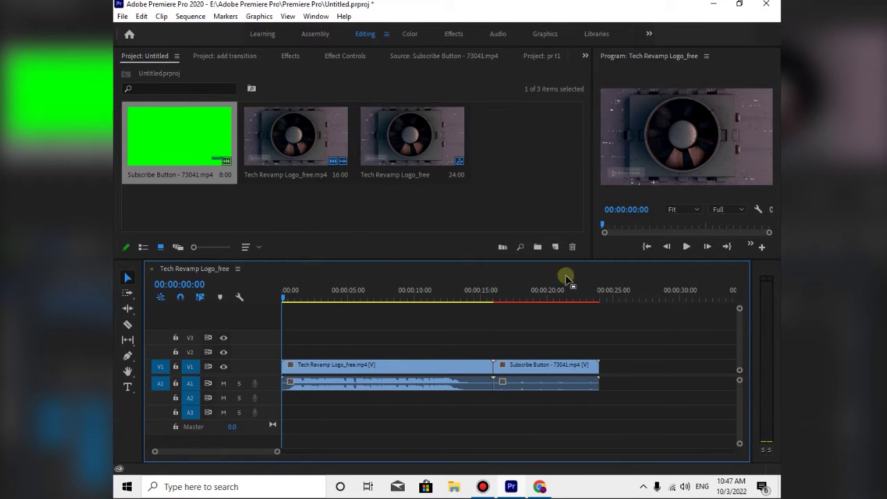
- Play the sequence across the cut between the two clips and position the playhead just before it at 00:00:15:03
drag(309, 291, 402, 292)
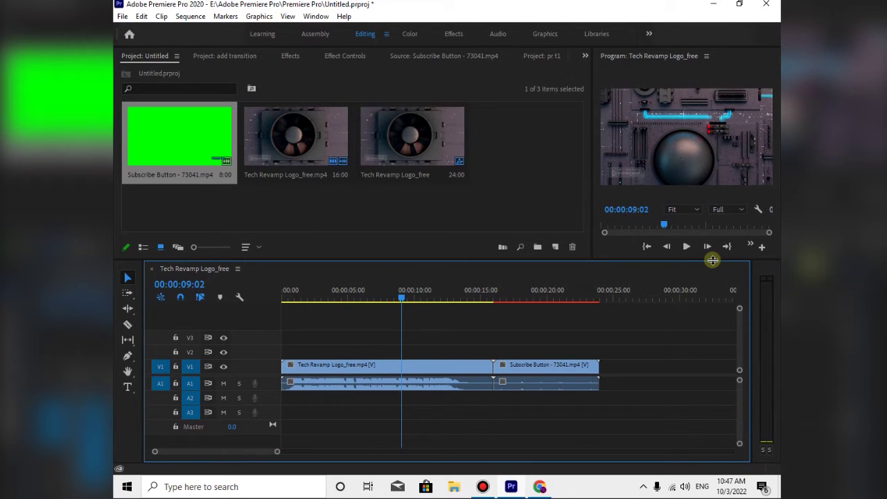
click(769, 352)
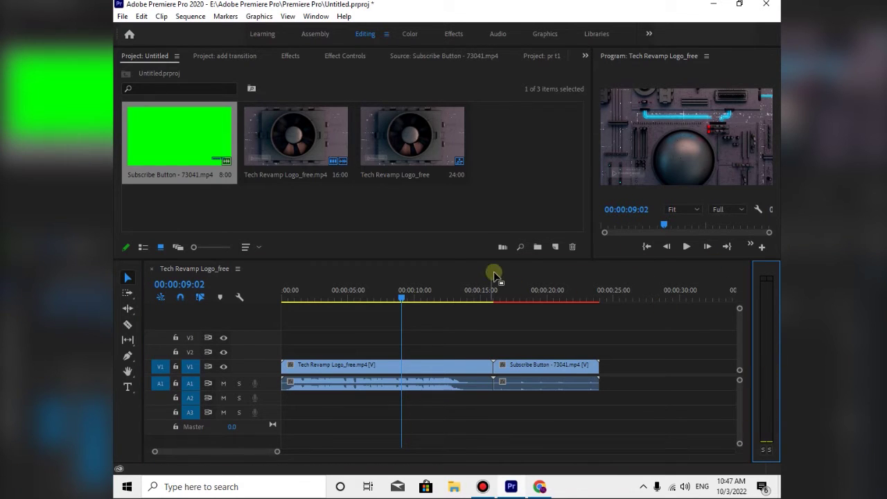
click(488, 291)
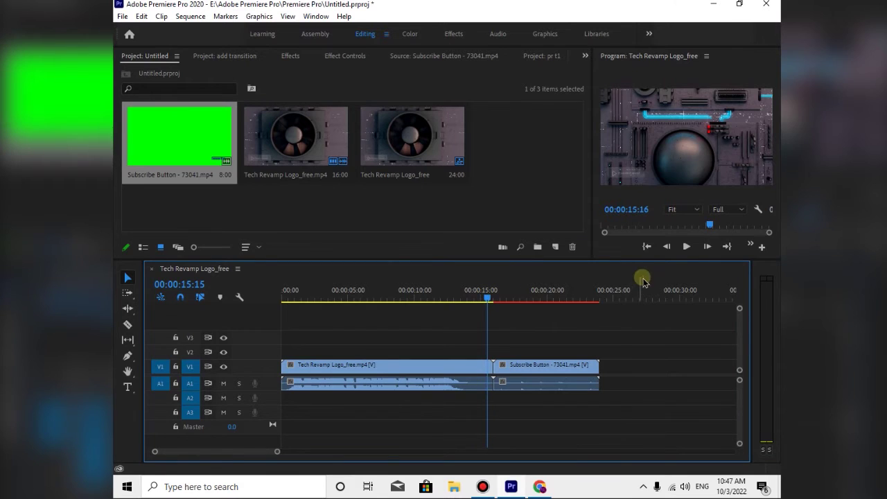
click(686, 246)
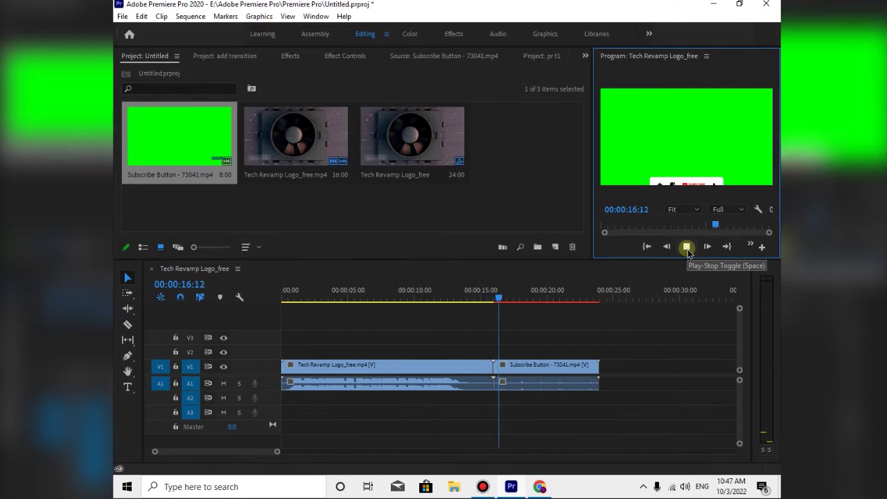
click(687, 246)
drag(505, 300, 482, 309)
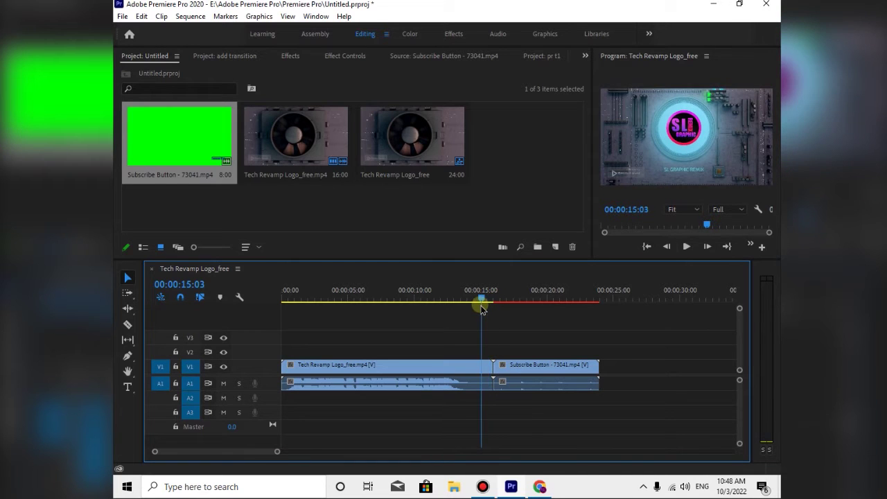
- Clear the project item selection and display the Essential Graphics templates
click(145, 58)
click(352, 201)
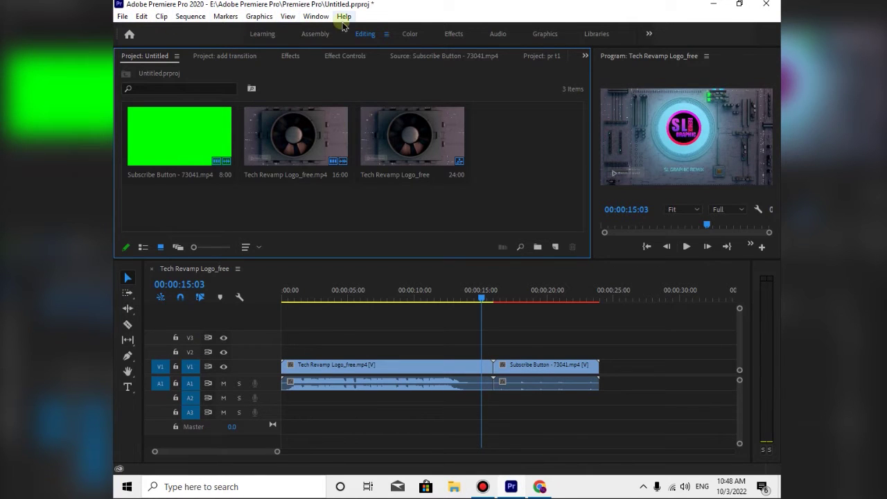
click(316, 17)
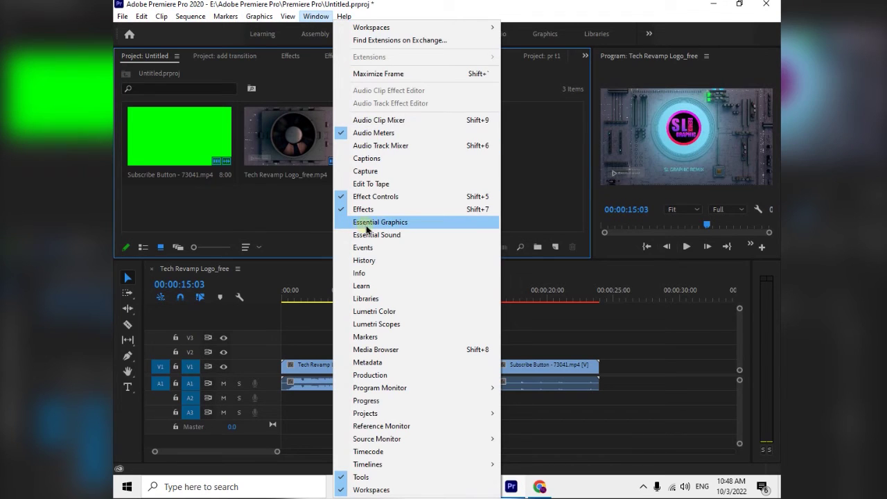
click(414, 227)
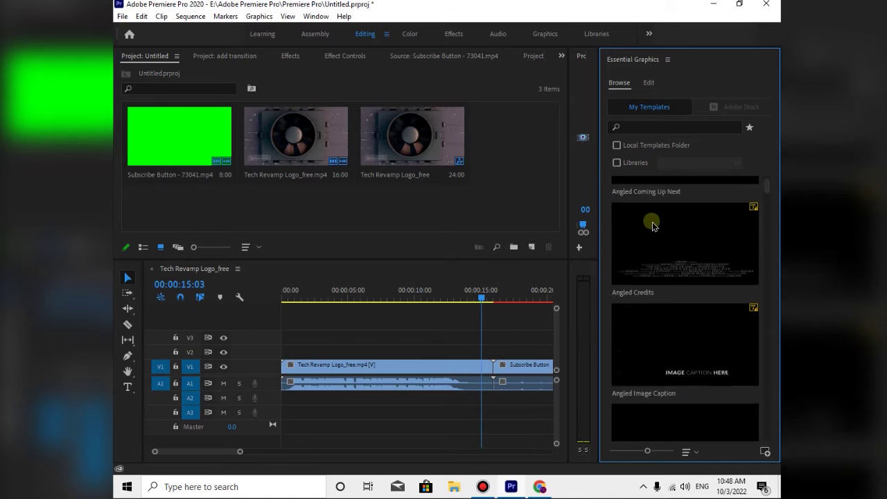
scroll(653, 225, down, 4)
- Add mixkit-100.mogrt from the desktop to the Essential Graphics templates and close the File Explorer window
click(453, 486)
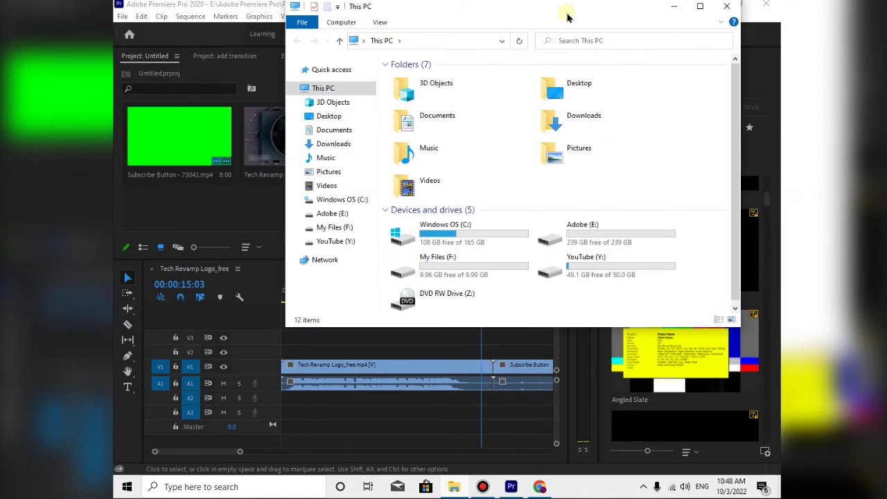
drag(567, 16, 393, 28)
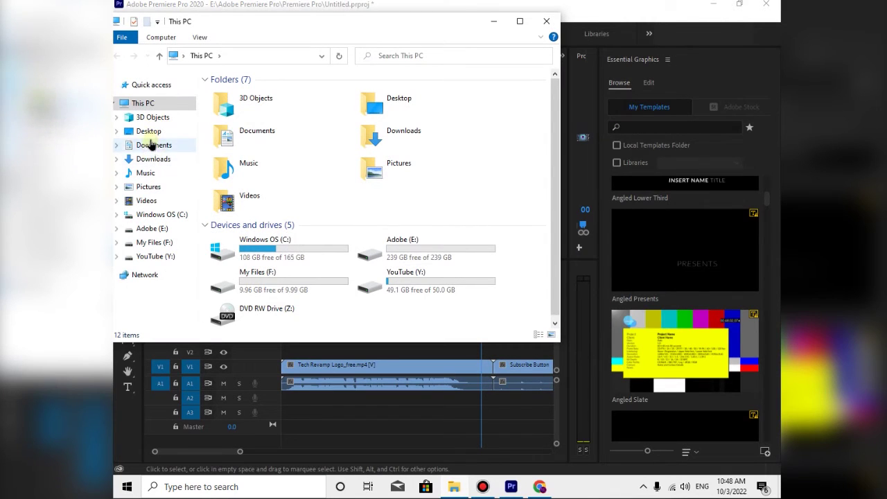
click(150, 143)
click(148, 131)
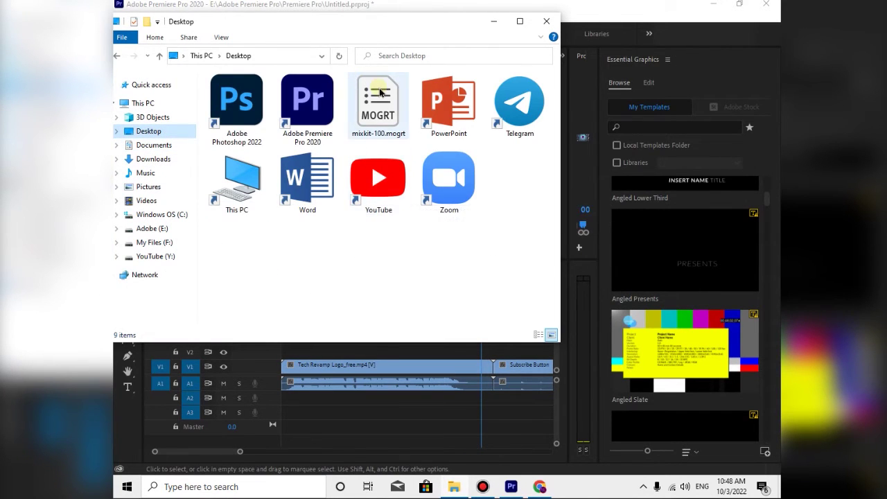
drag(380, 93, 692, 318)
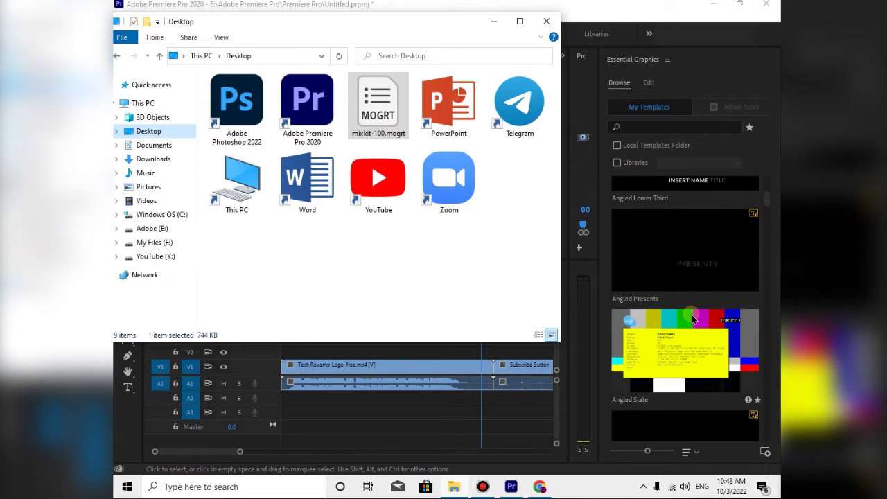
click(546, 22)
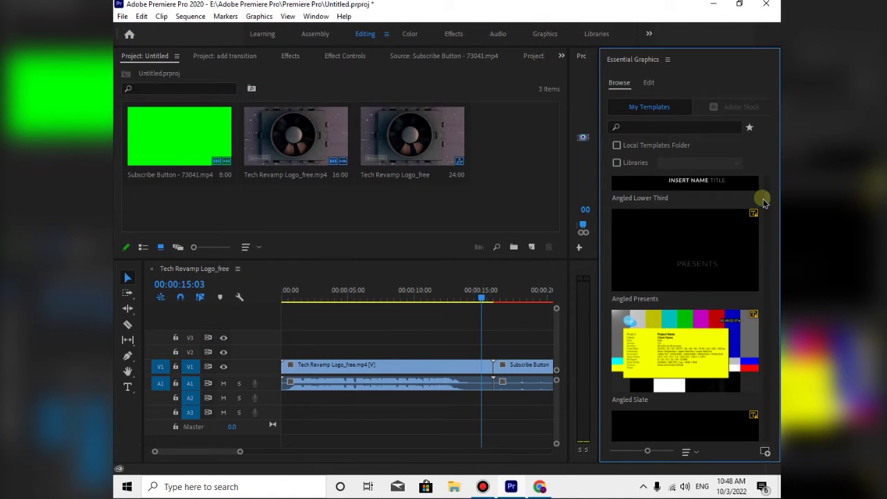
- Find the Transition_Arrows template and place it on track V2 at 00:00:15:03, over the cut between the two clips
drag(765, 195, 766, 428)
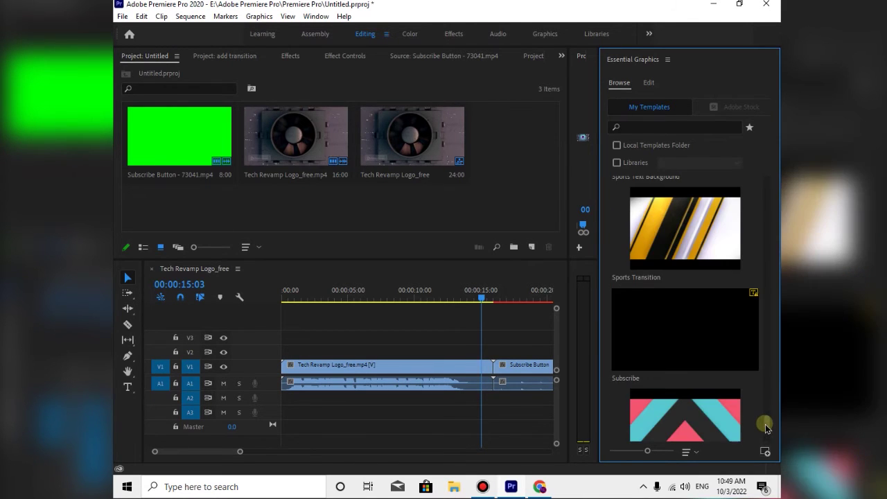
scroll(700, 370, down, 5)
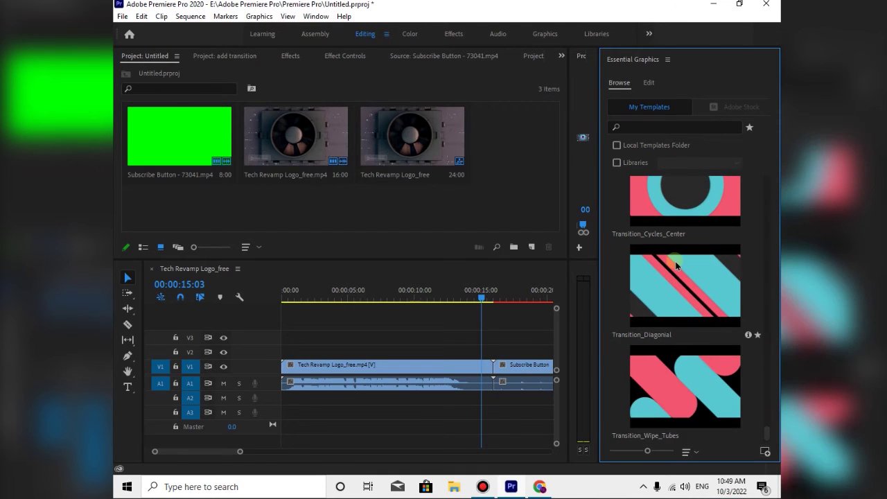
scroll(685, 305, up, 2)
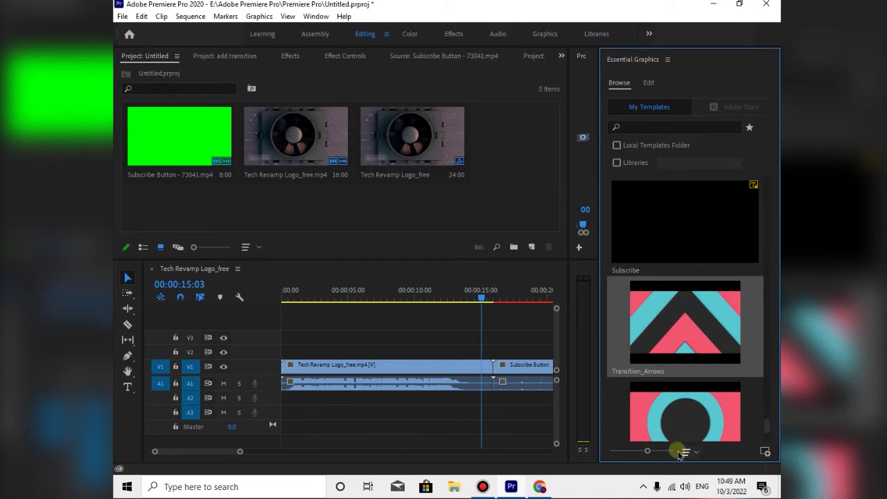
drag(645, 451, 620, 455)
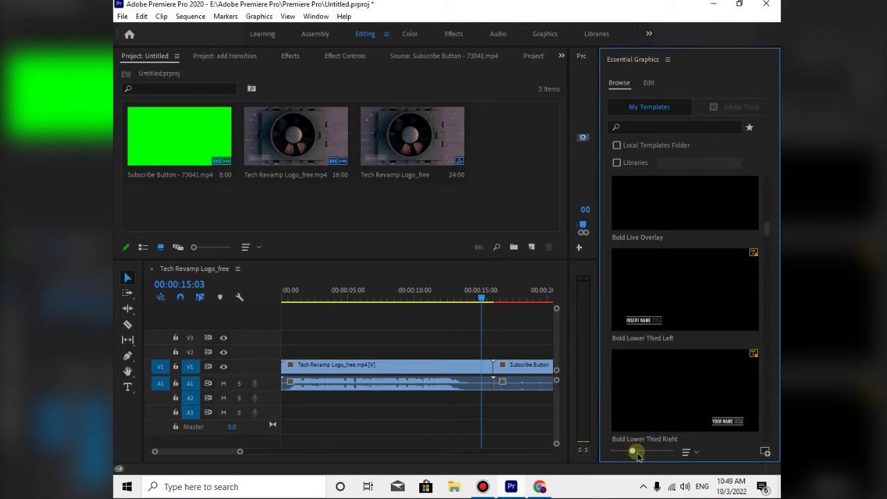
scroll(733, 326, down, 5)
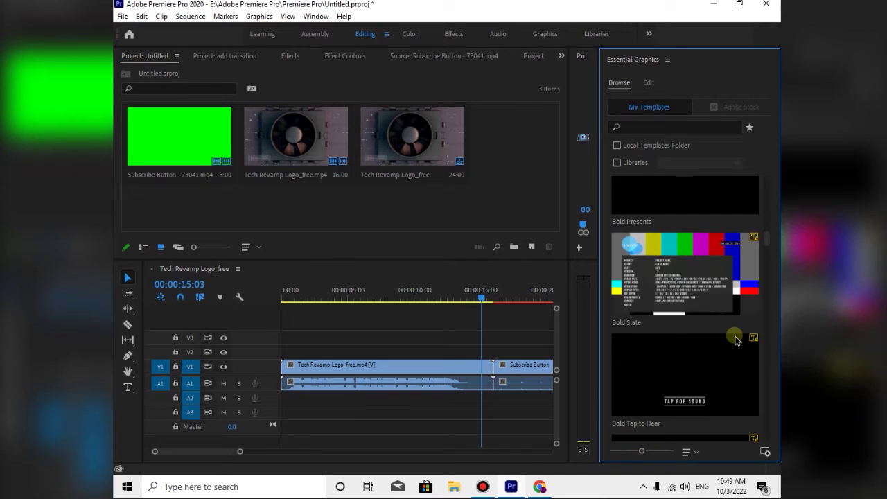
scroll(736, 339, down, 12)
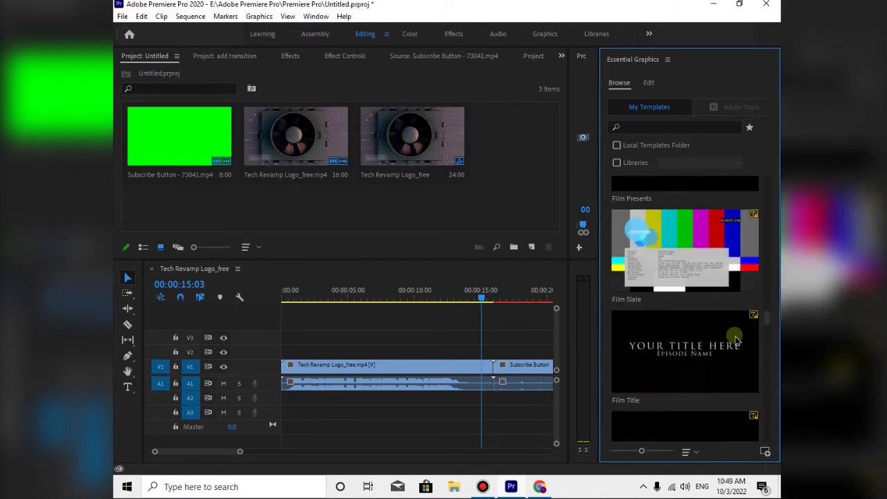
scroll(736, 339, down, 12)
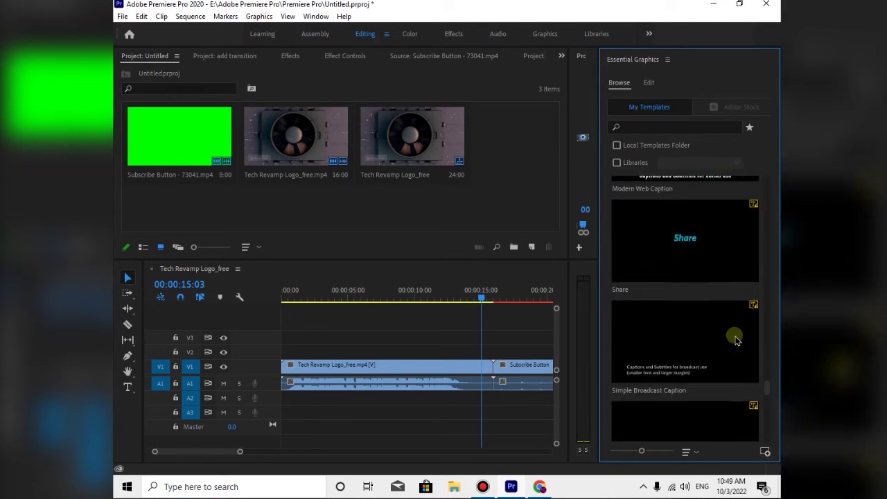
scroll(736, 339, down, 10)
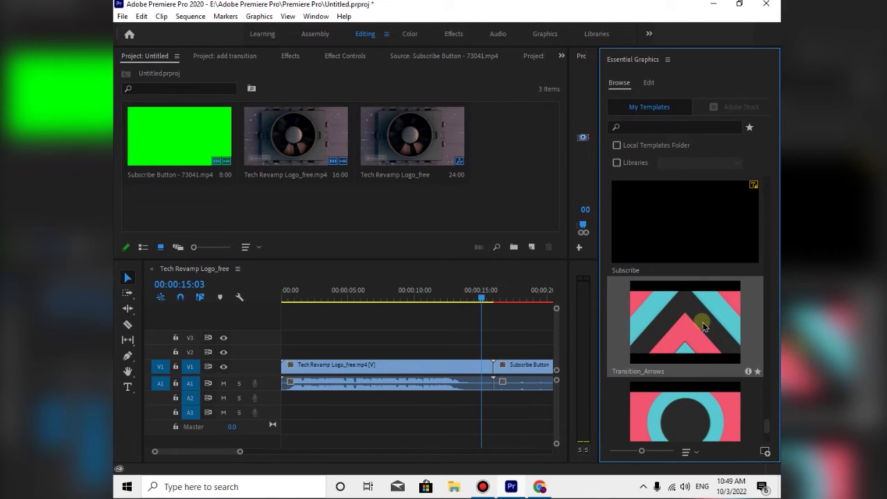
drag(721, 338, 484, 349)
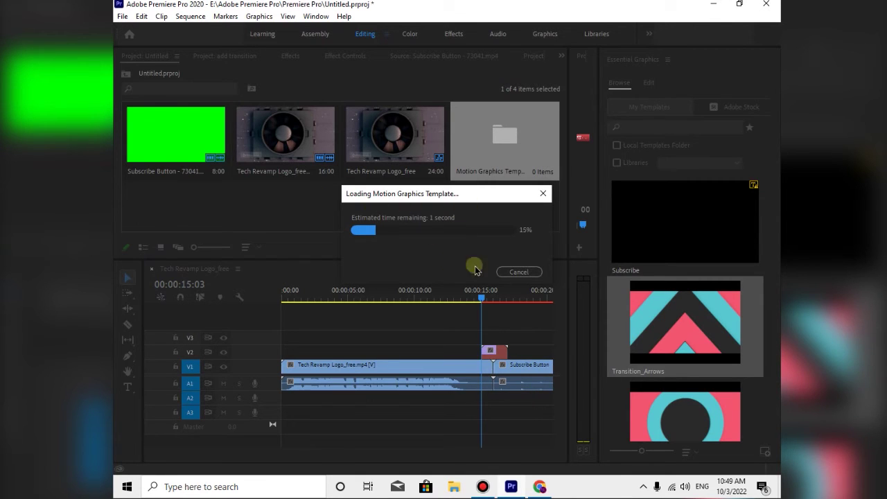
click(517, 272)
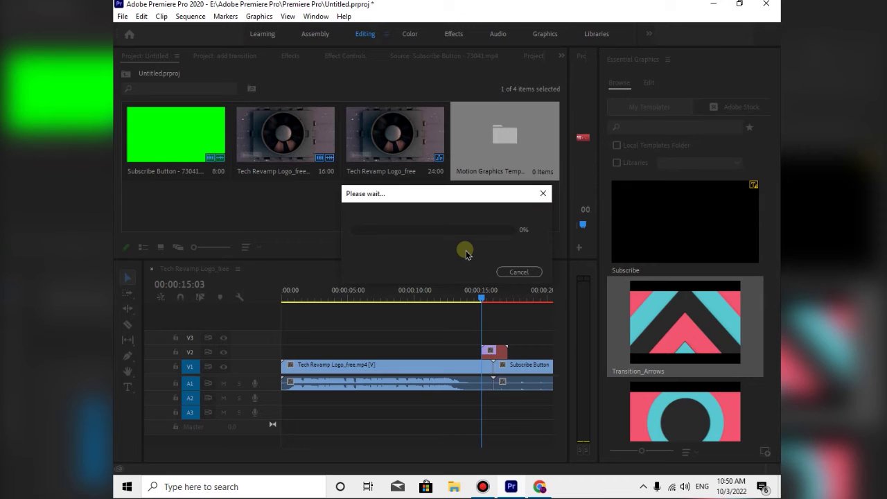
drag(667, 323, 487, 356)
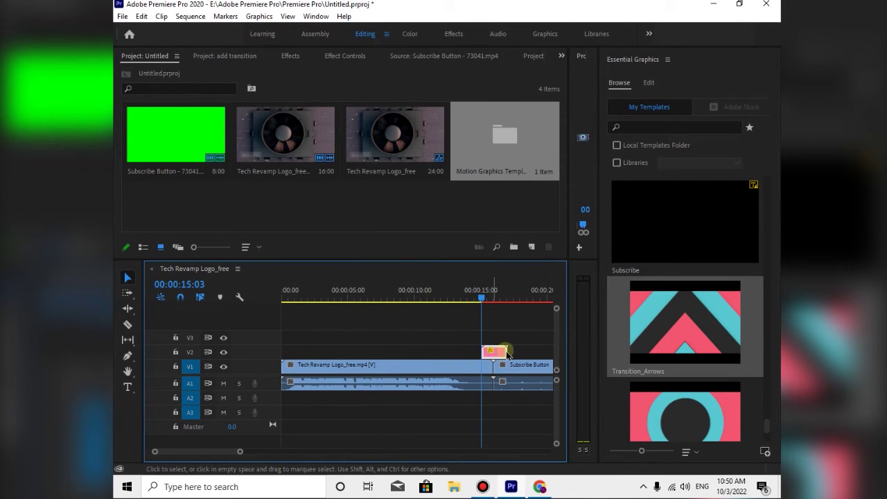
- Reposition the Transition_Arrows clip on track V2 to start at 00:00:15:04, over the cut between the two clips
drag(486, 352, 510, 355)
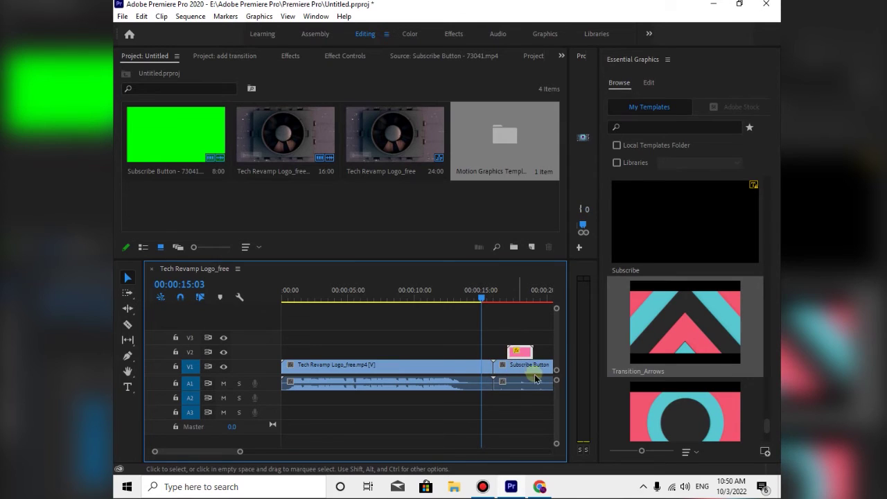
click(481, 299)
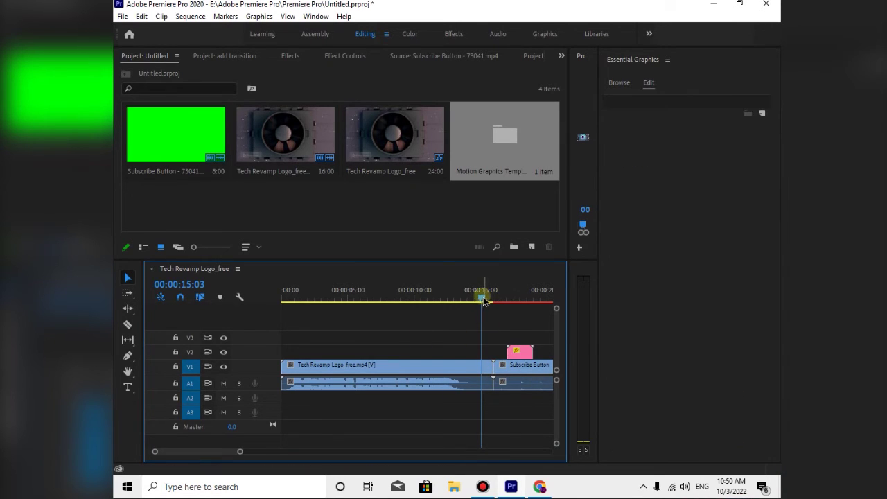
drag(487, 300, 484, 298)
drag(518, 352, 497, 354)
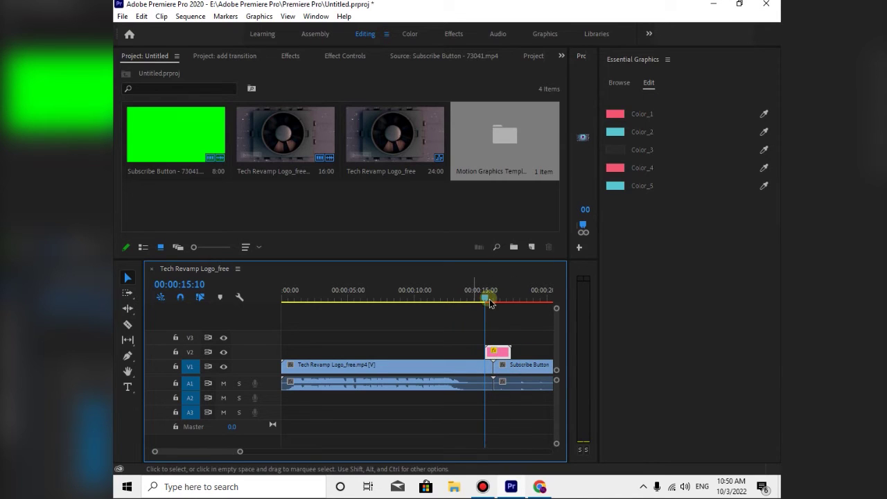
drag(485, 302, 481, 299)
drag(493, 353, 487, 353)
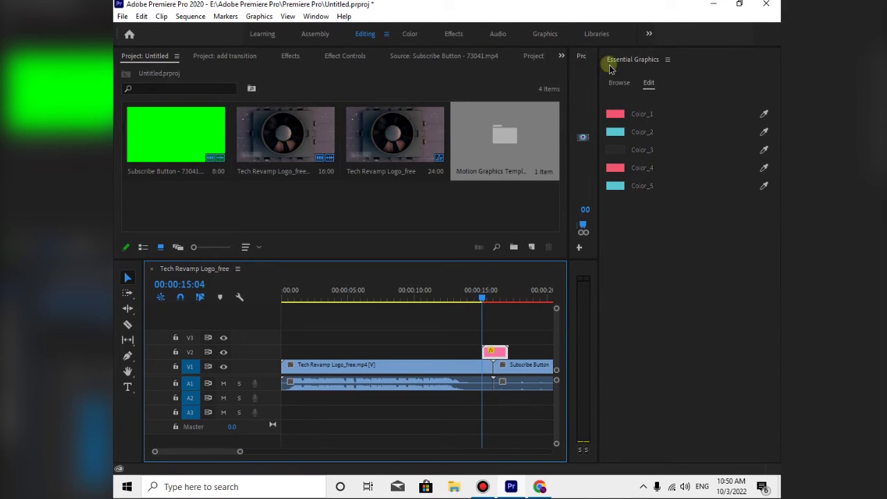
- Close the Essential Graphics panel and widen the Program monitor, with the playhead at 00:00:14:16 ahead of the transition
click(632, 63)
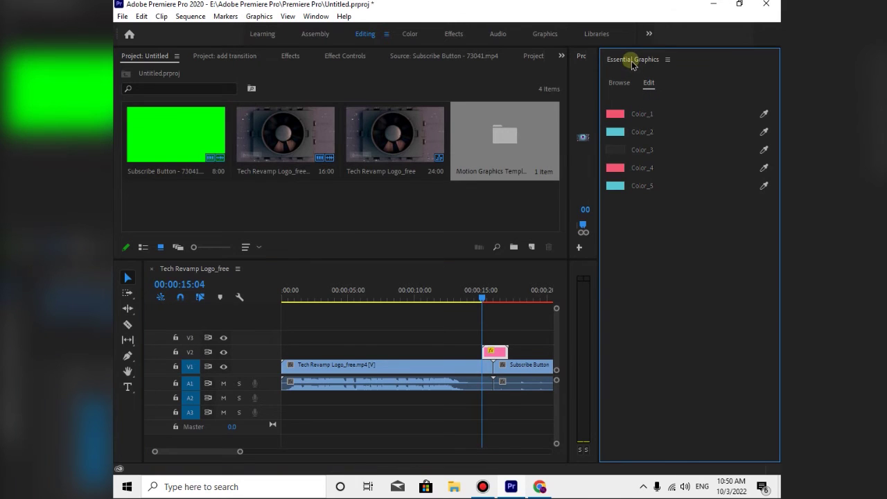
right_click(632, 63)
click(647, 67)
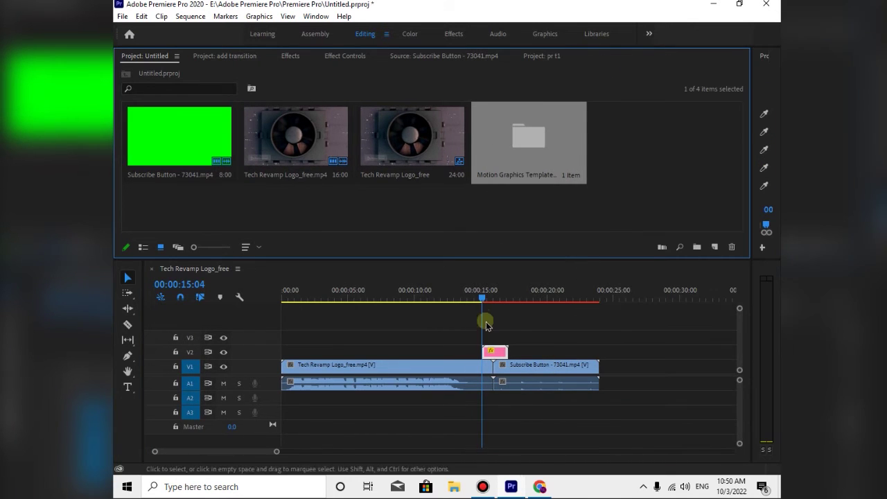
drag(481, 299, 474, 300)
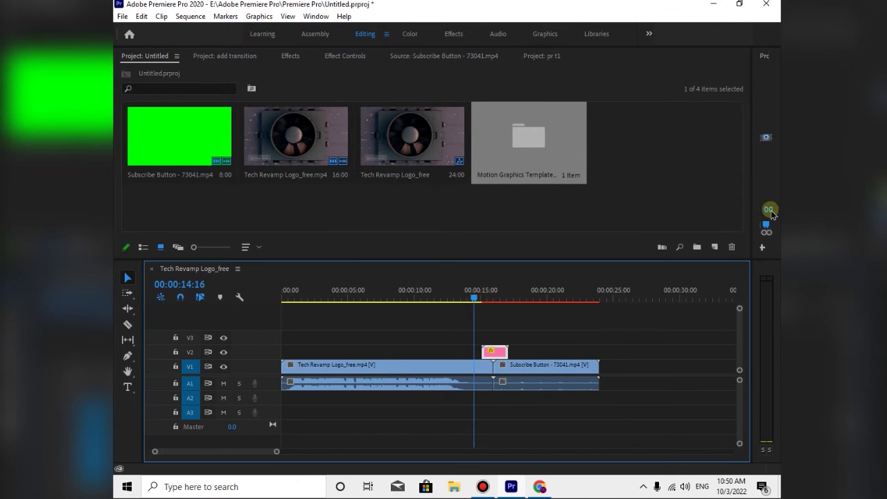
drag(752, 197, 434, 208)
- Play the sequence through the arrows transition and stop in the second clip at 00:00:18:06
click(609, 251)
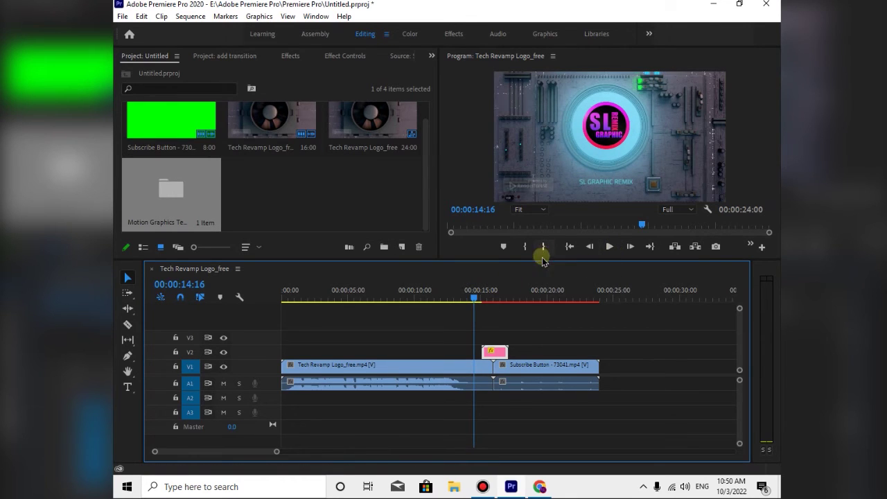
click(616, 249)
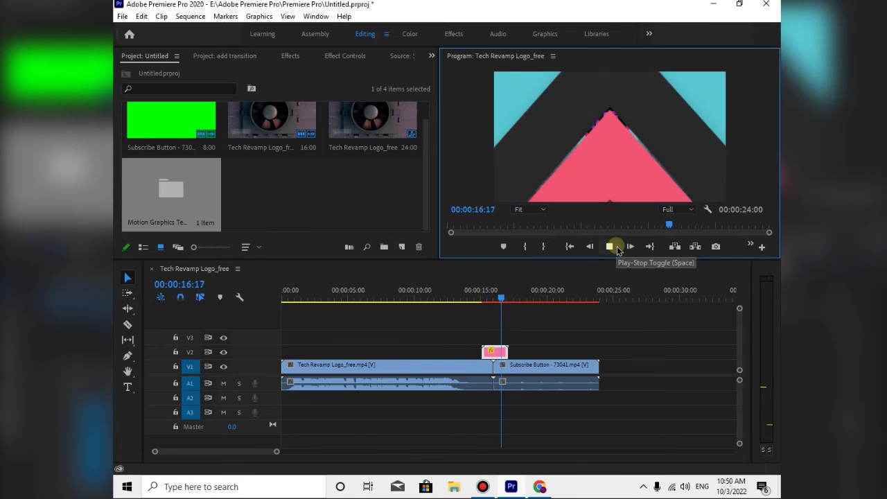
click(616, 247)
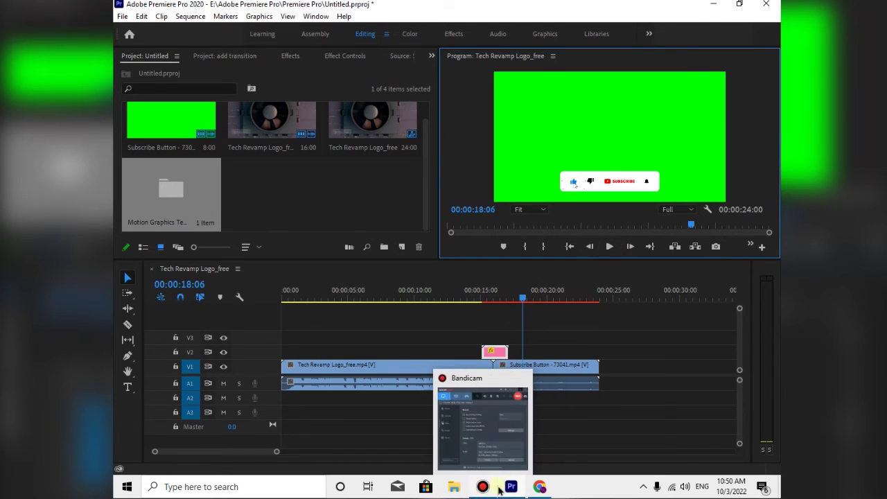
click(539, 486)
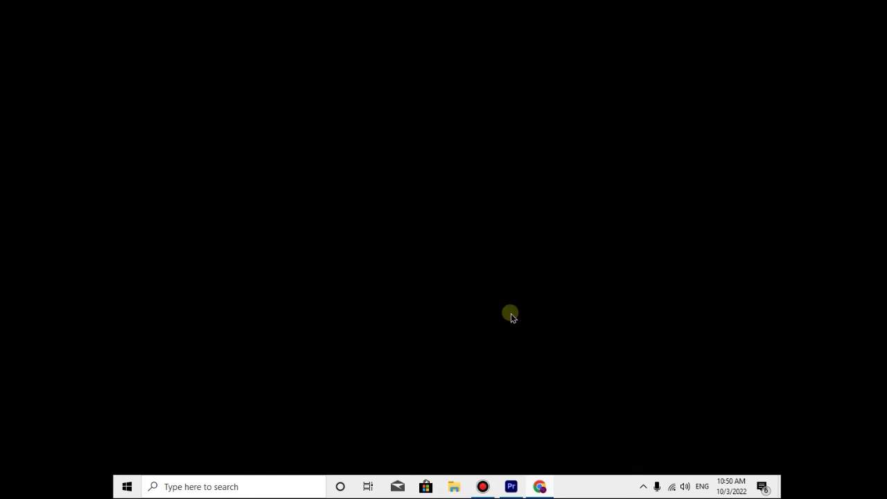
click(539, 484)
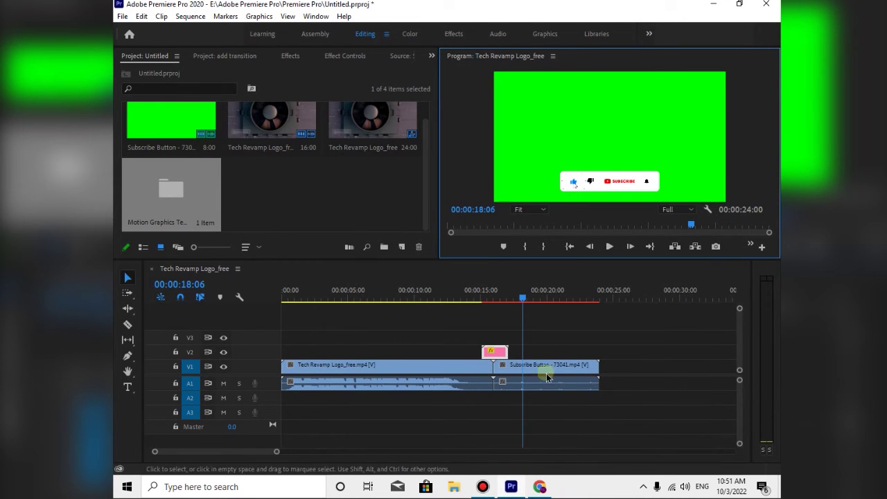
- Move the playhead back to 00:00:14:25 and open the media export settings for the sequence
drag(524, 299, 479, 309)
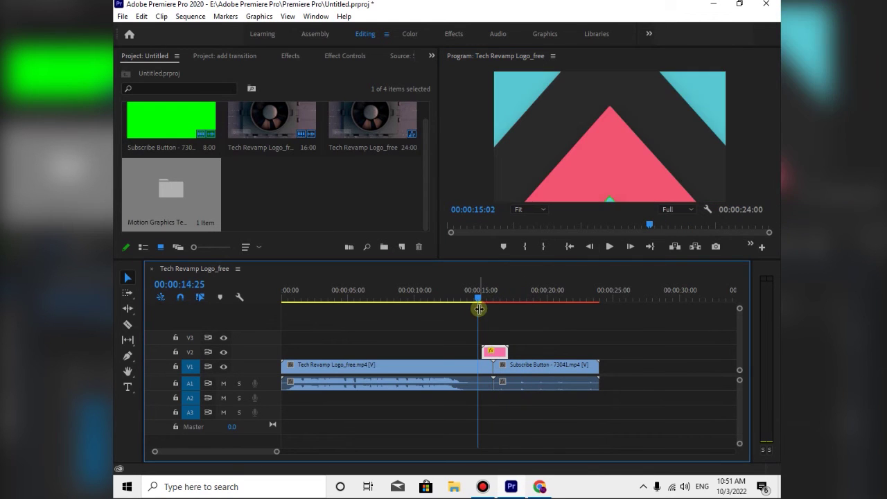
click(124, 18)
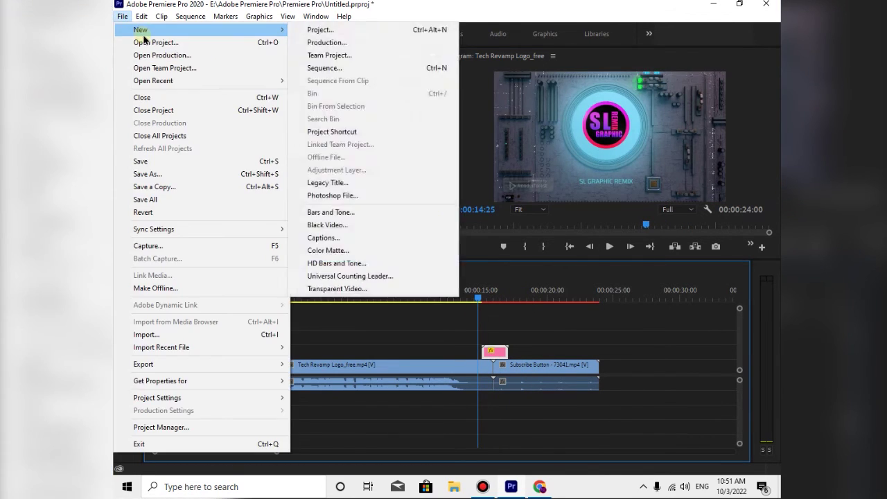
mouse_move(197, 365)
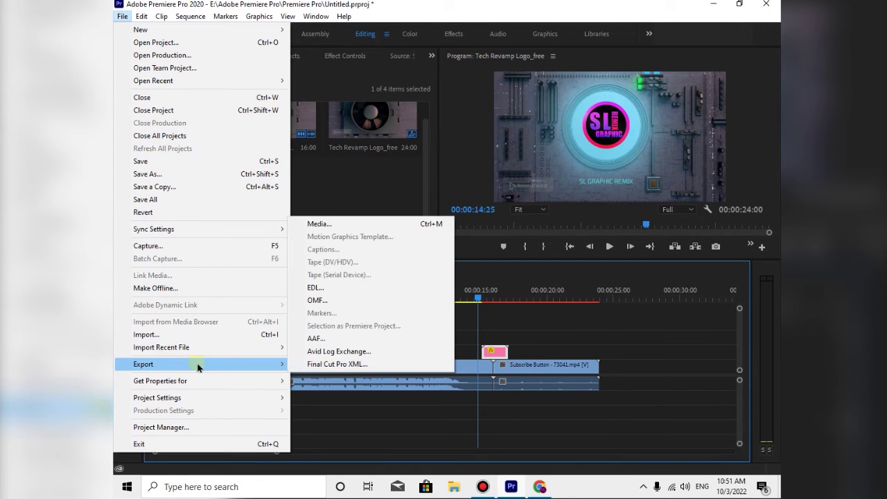
click(321, 222)
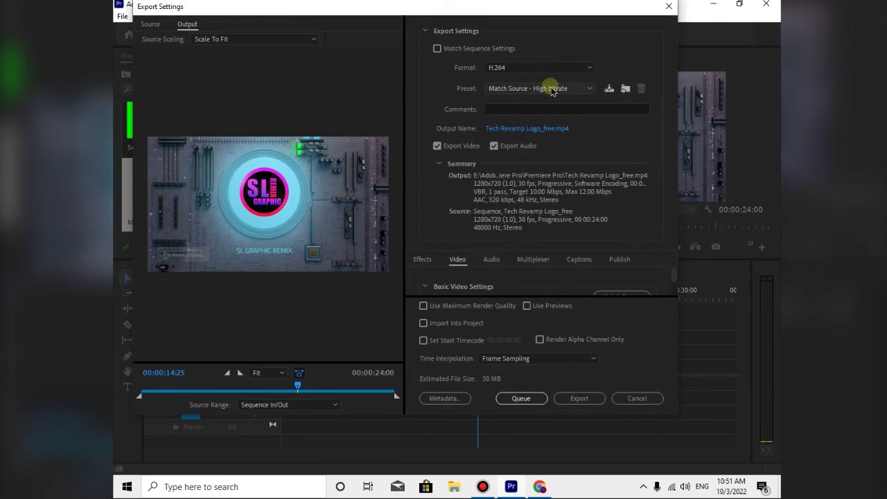
- Choose a YouTube preset for the H.264 format and export the sequence as Tech Revamp Logo_free.mp4
click(558, 89)
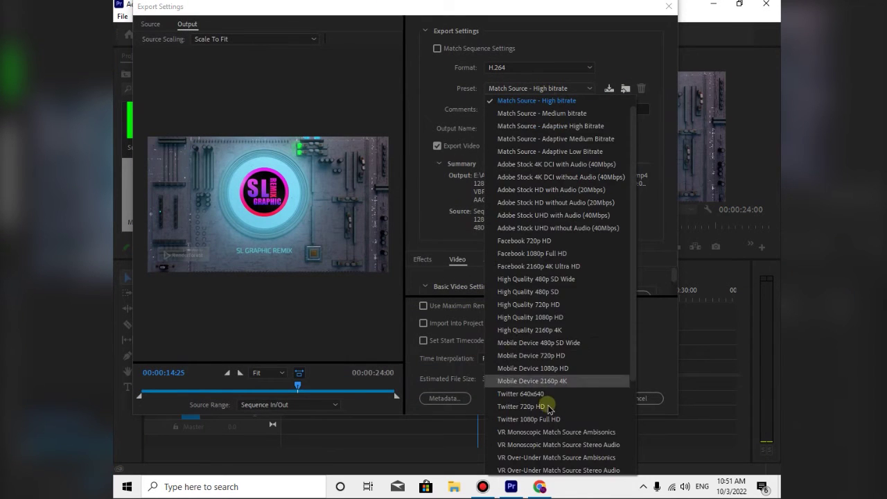
scroll(538, 414, down, 3)
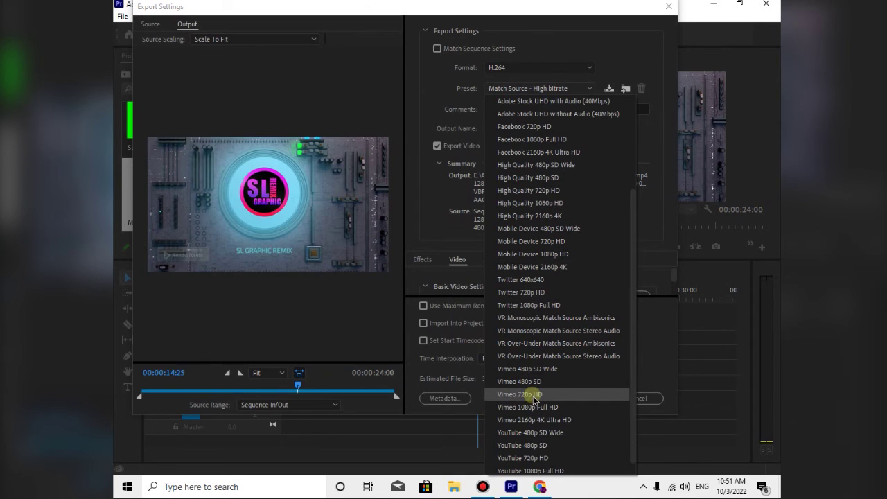
scroll(534, 443, down, 1)
click(536, 439)
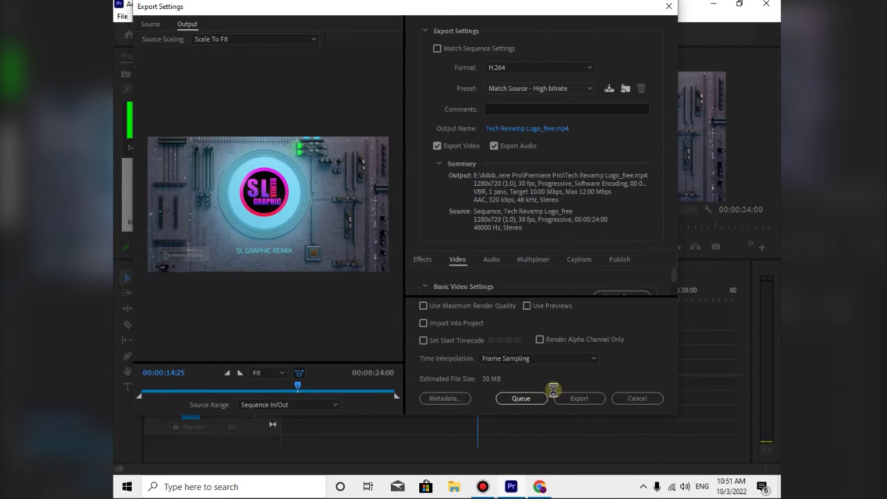
click(576, 399)
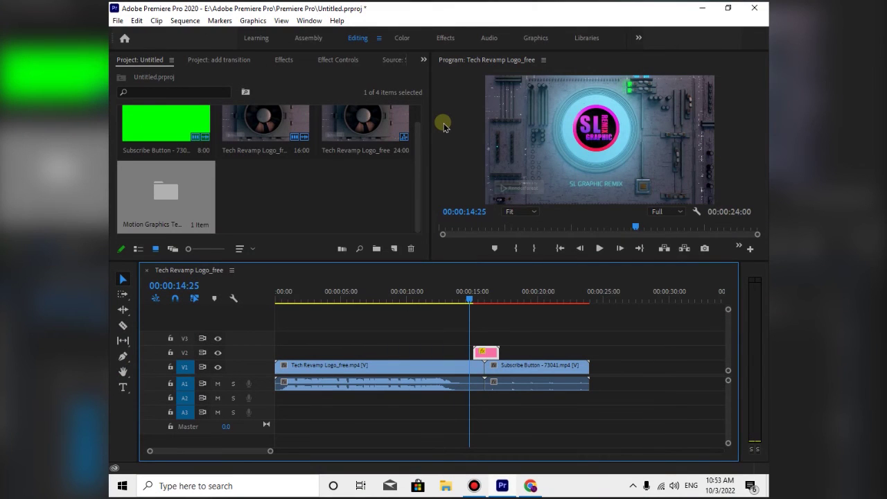
- Minimize Premiere Pro and open the exported Tech Revamp Logo_free.mp4 from the Premiere Pro folder on drive E: in File Explorer
click(702, 8)
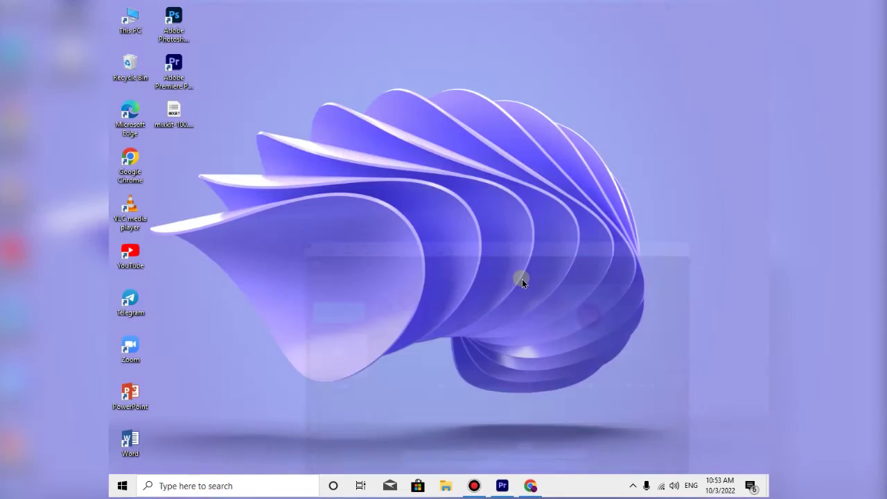
click(451, 488)
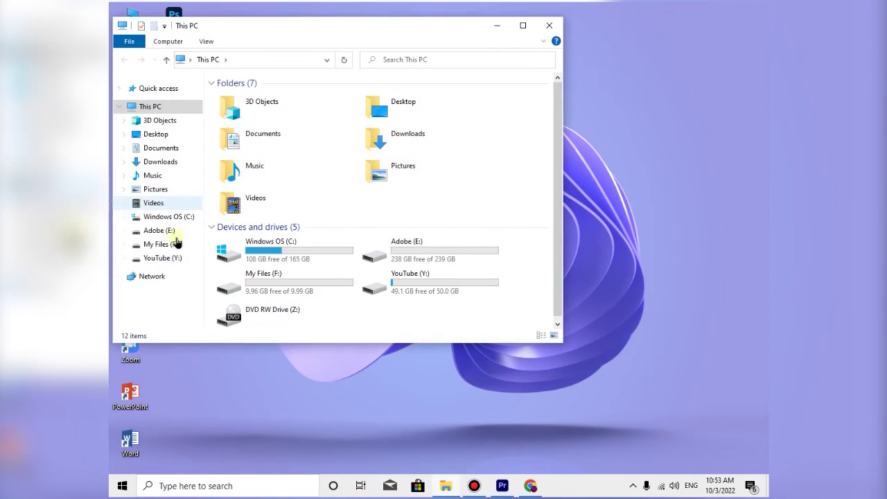
click(158, 230)
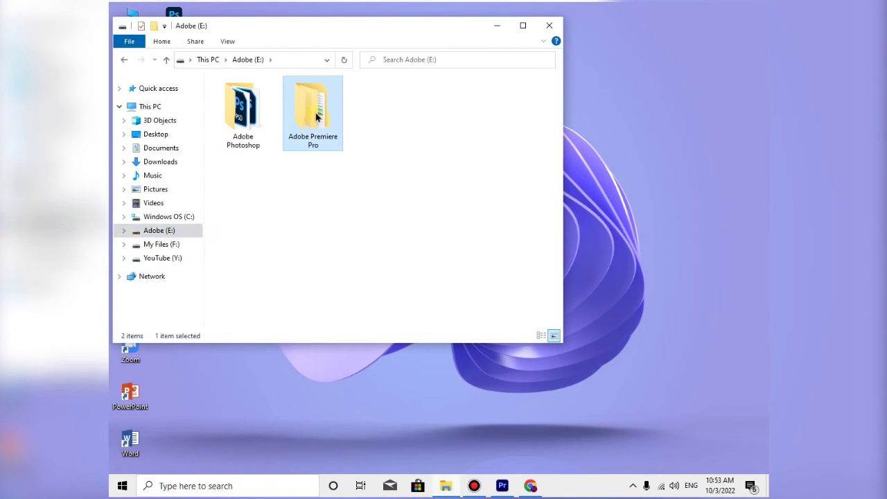
double_click(307, 139)
double_click(251, 135)
double_click(512, 220)
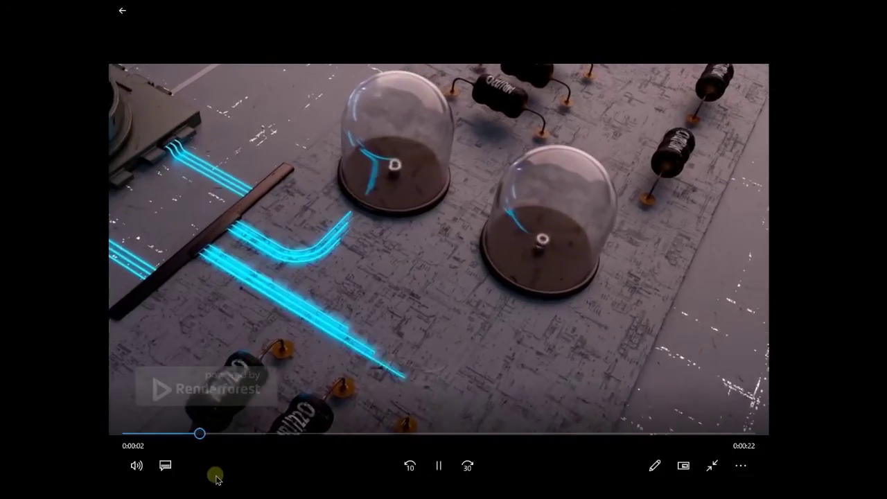
- Watch the exported video through the arrows transition, pause it at 0:00:18, and dismiss the player and File Explorer
click(137, 464)
click(208, 427)
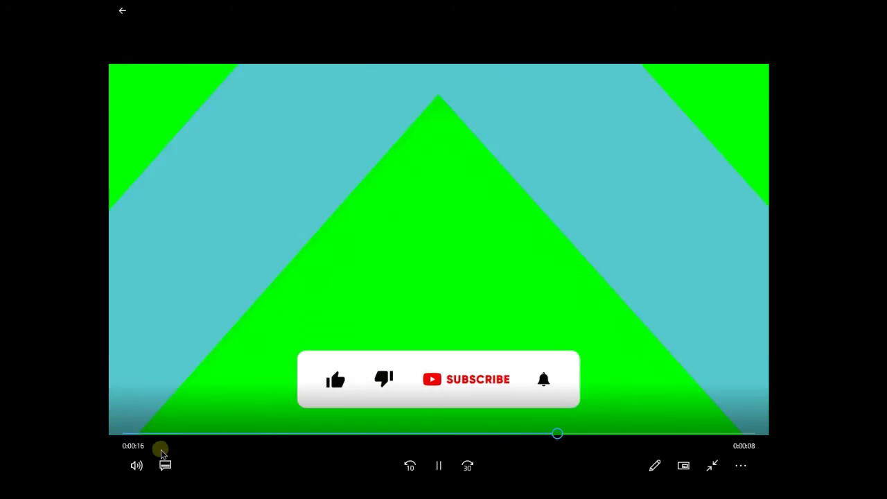
click(449, 467)
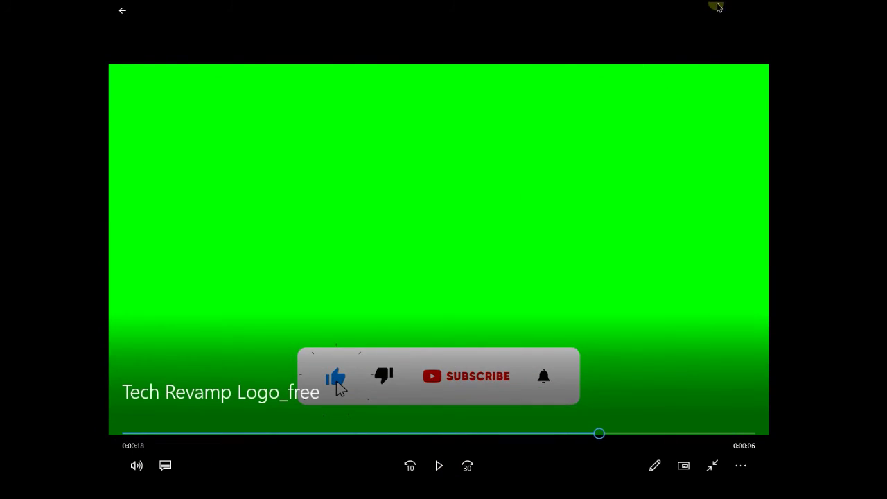
click(703, 9)
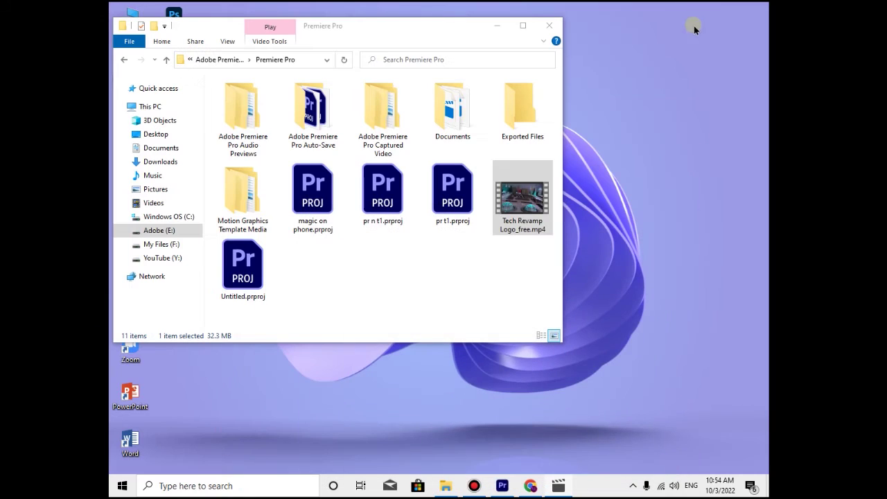
click(548, 26)
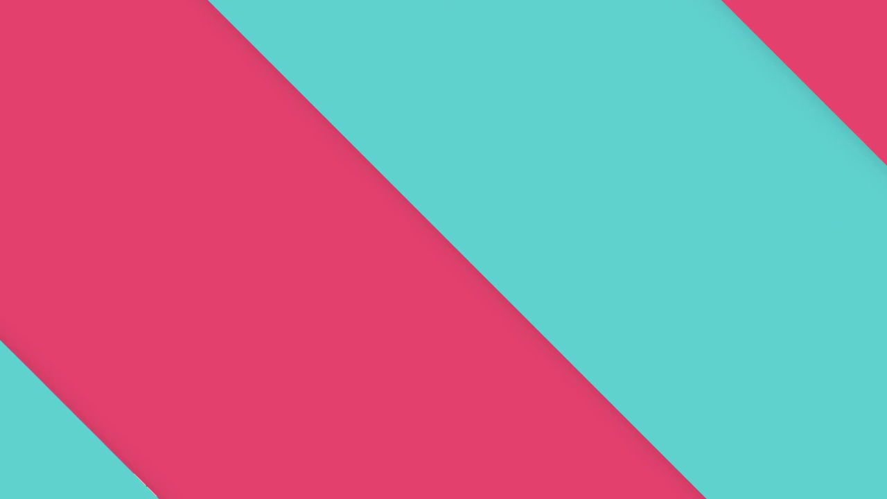